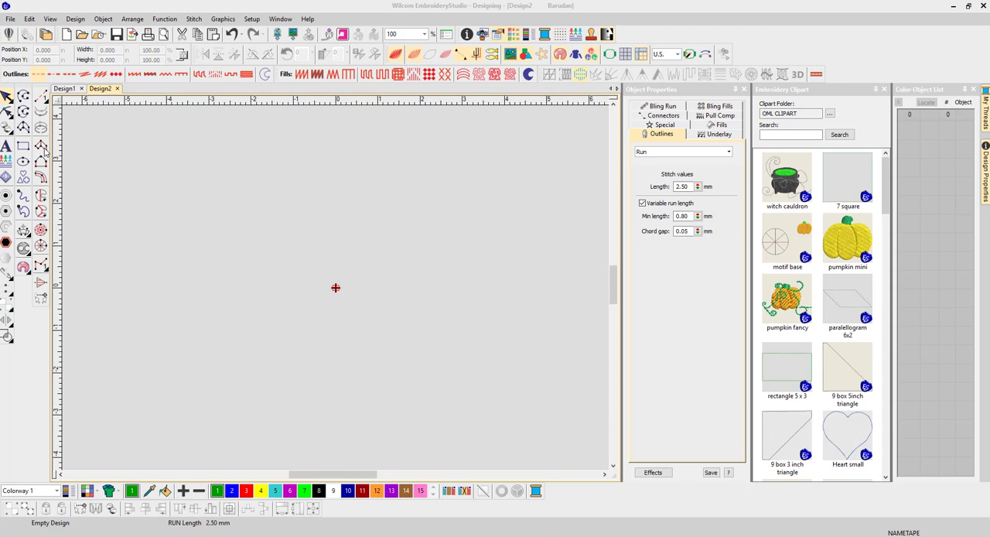
Step: Digitize a tapering satin column about 6.05 in wide and 1.80 in high with Column A, pairing points along its two edges
{"action": "left_click", "coordinate": [43, 147]}
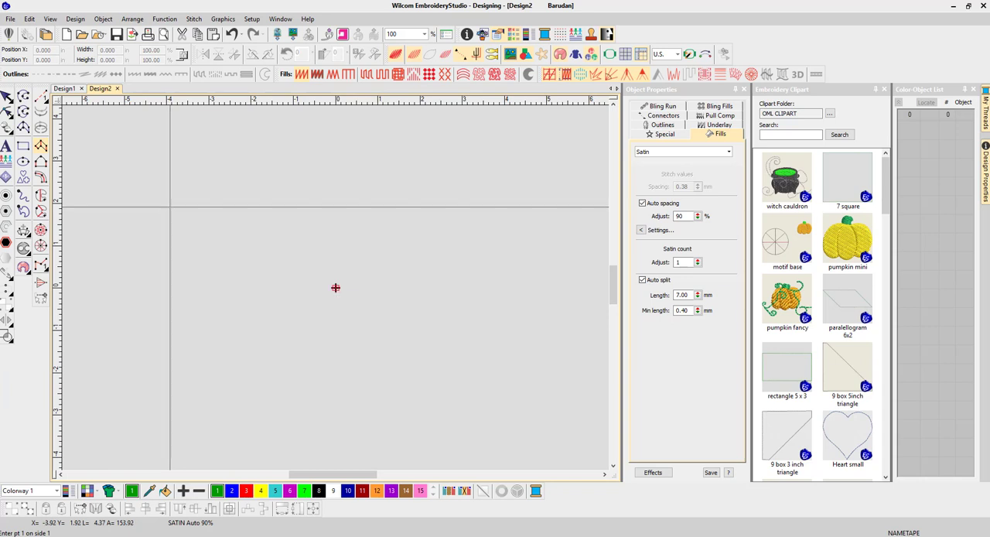
{"action": "left_click", "coordinate": [176, 205]}
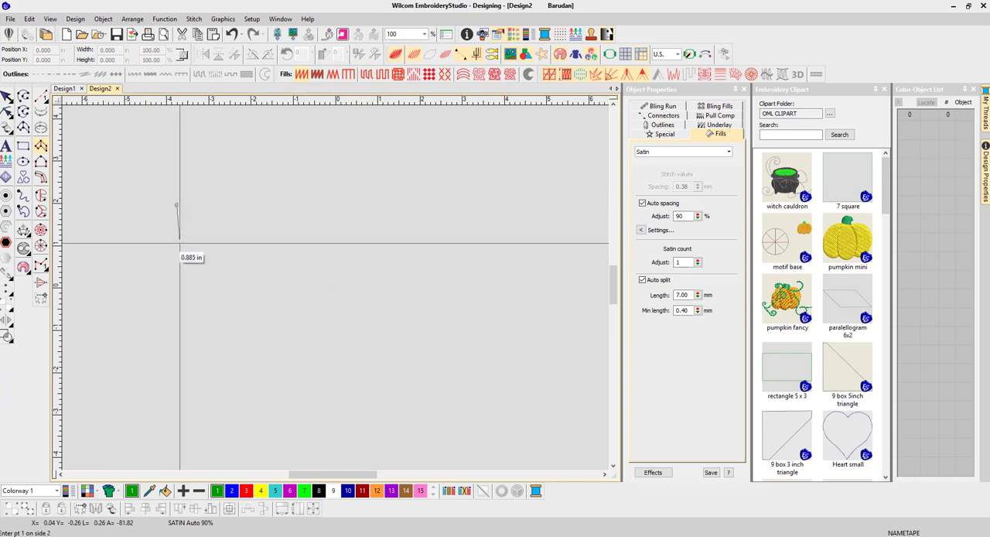
{"action": "left_click", "coordinate": [179, 260]}
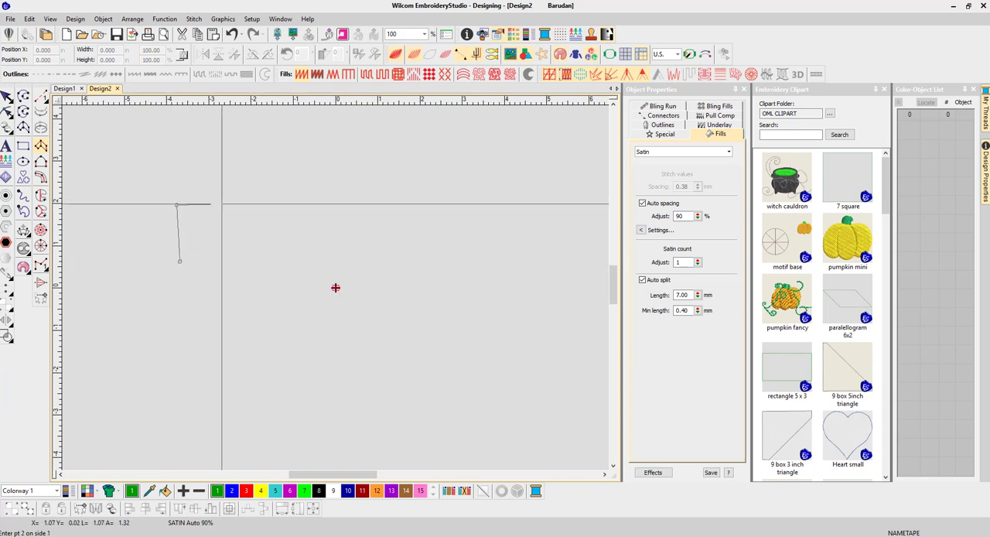
{"action": "left_click", "coordinate": [223, 205]}
{"action": "left_click", "coordinate": [224, 259]}
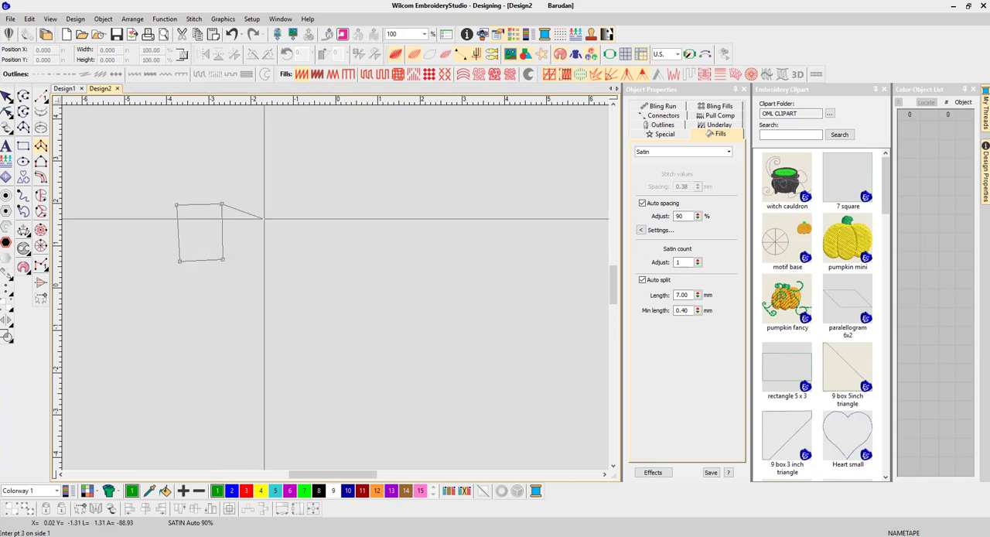
{"action": "left_click", "coordinate": [267, 200]}
{"action": "left_click", "coordinate": [263, 265]}
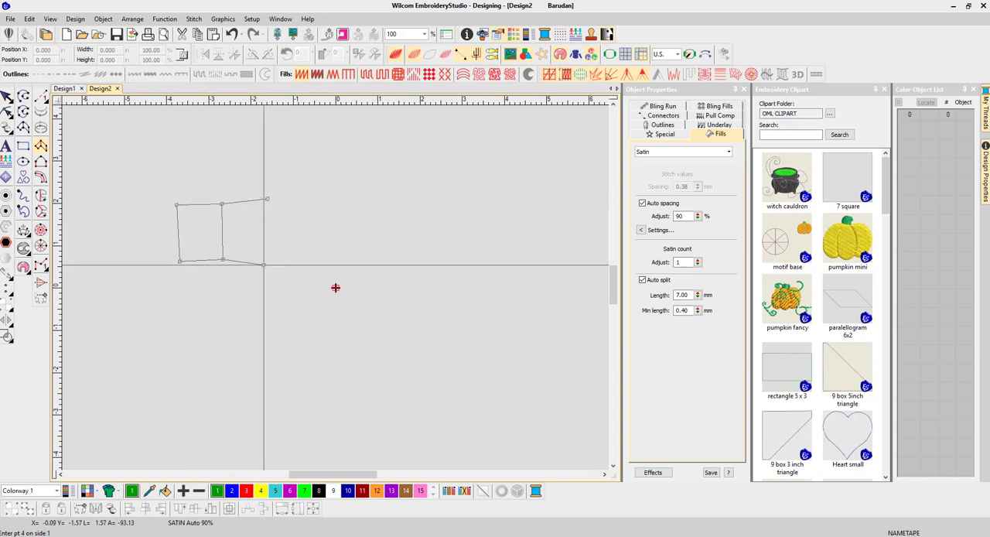
{"action": "left_click", "coordinate": [314, 204]}
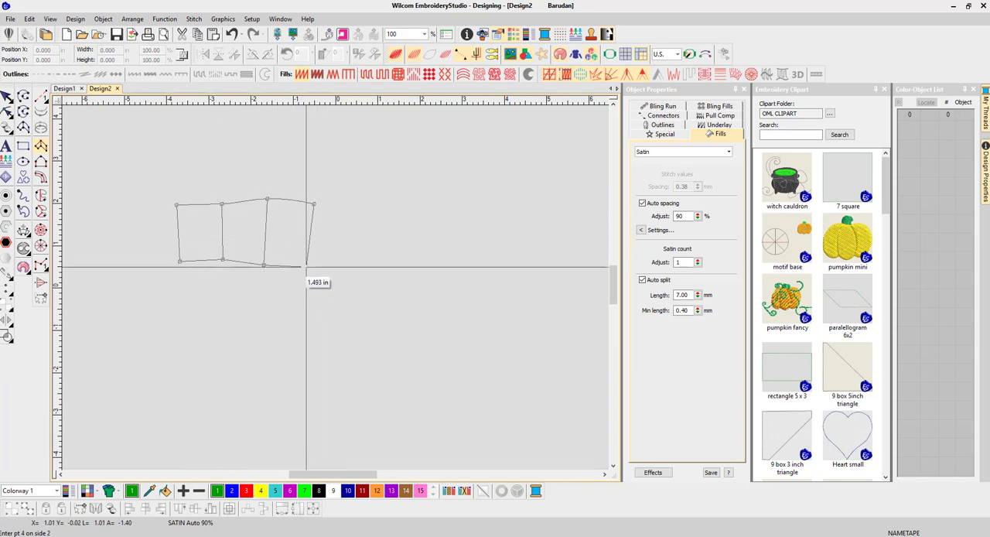
{"action": "left_click", "coordinate": [364, 213]}
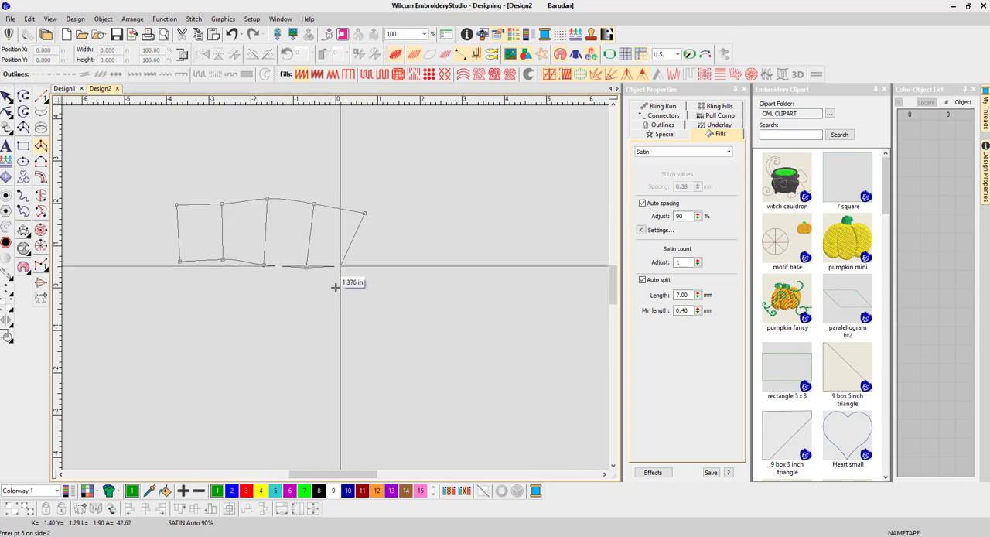
{"action": "left_click", "coordinate": [332, 268]}
{"action": "left_click", "coordinate": [397, 222]}
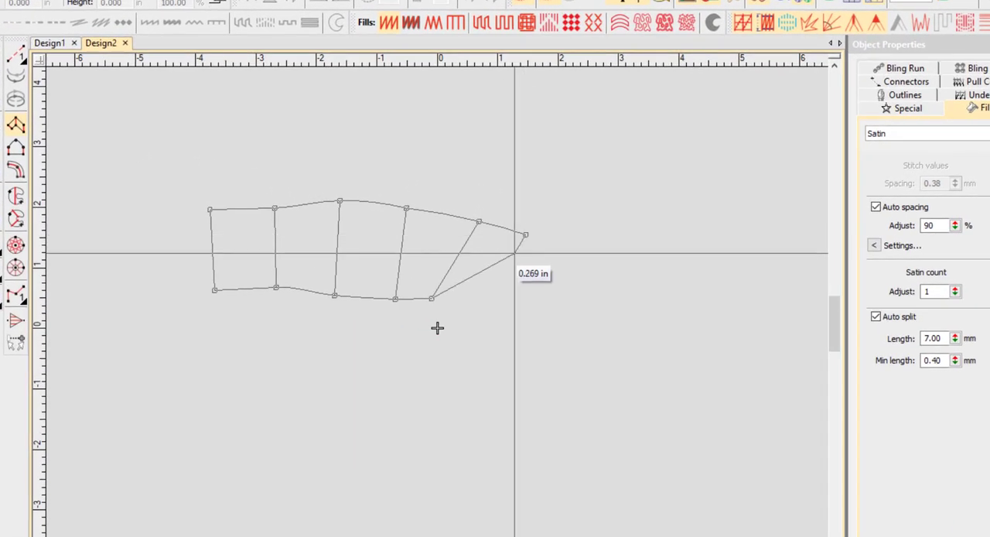
{"action": "left_click", "coordinate": [459, 307]}
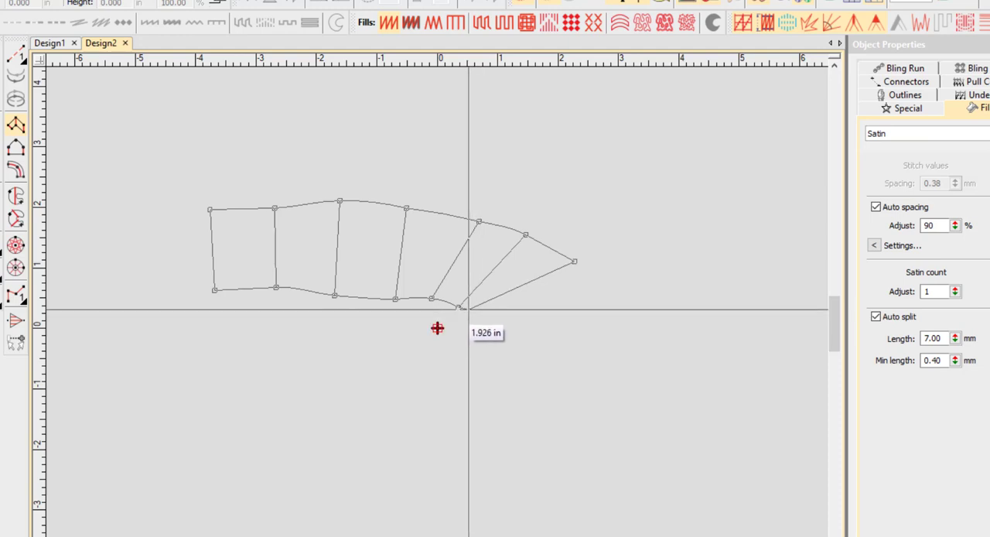
{"action": "left_click", "coordinate": [469, 309]}
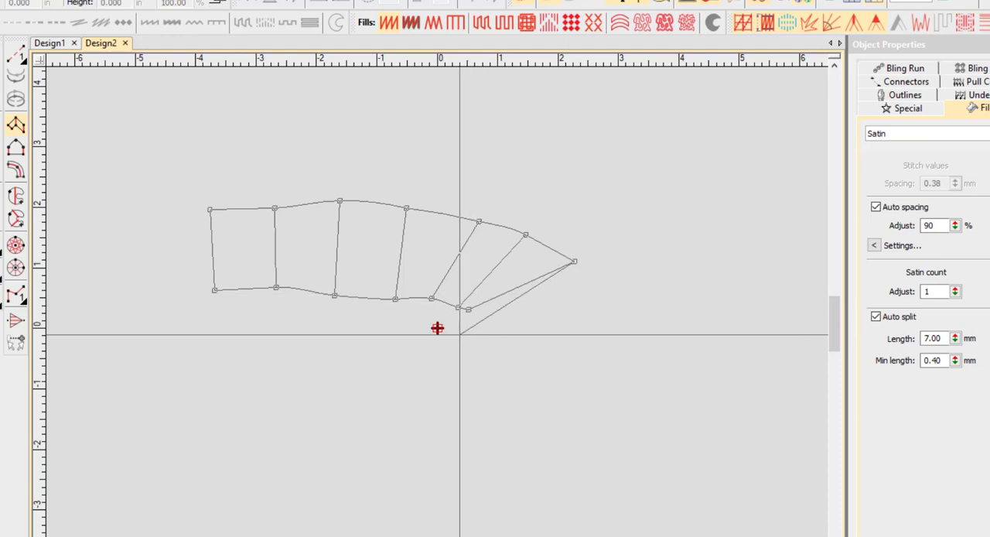
{"action": "left_click", "coordinate": [468, 335]}
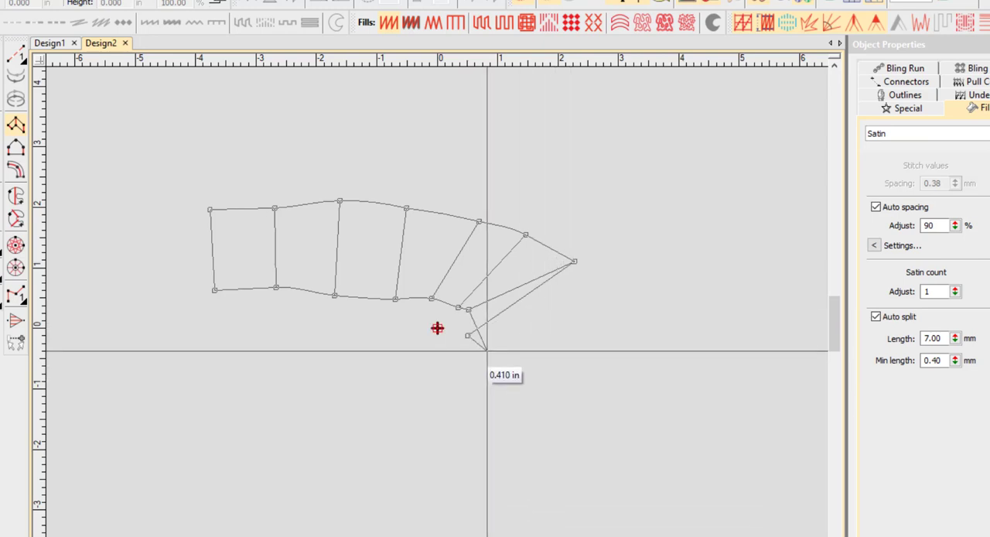
{"action": "key", "text": "BackSpace"}
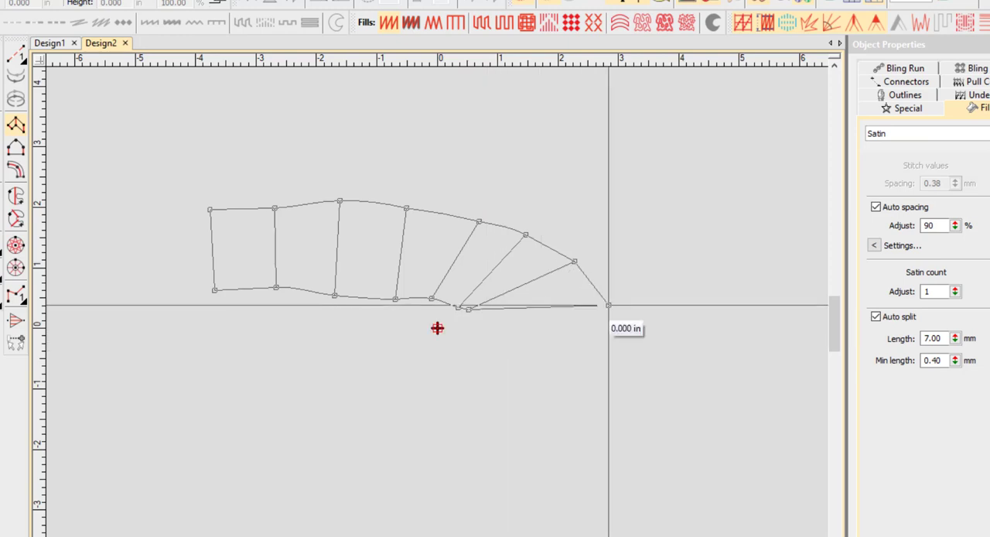
{"action": "key", "text": "Return"}
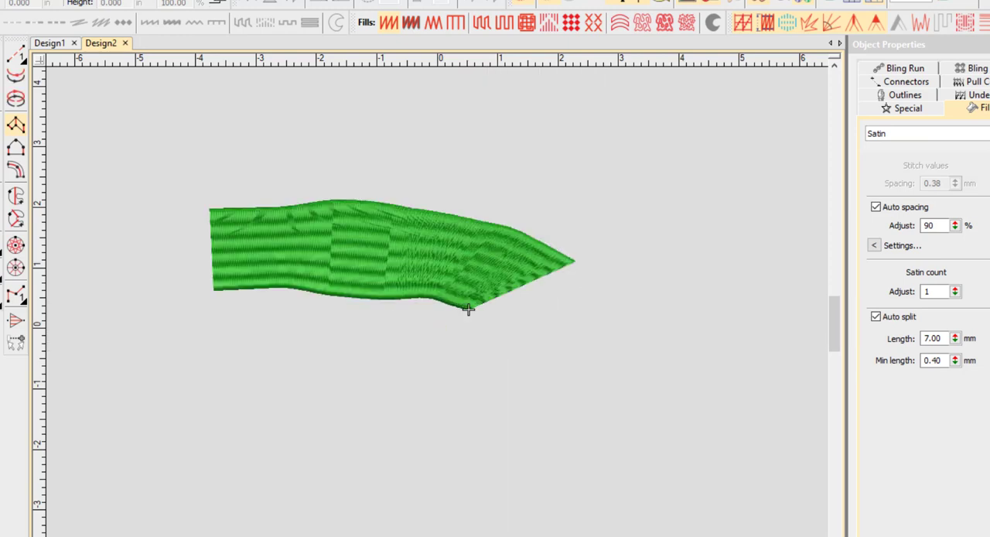
{"action": "key", "text": "Escape"}
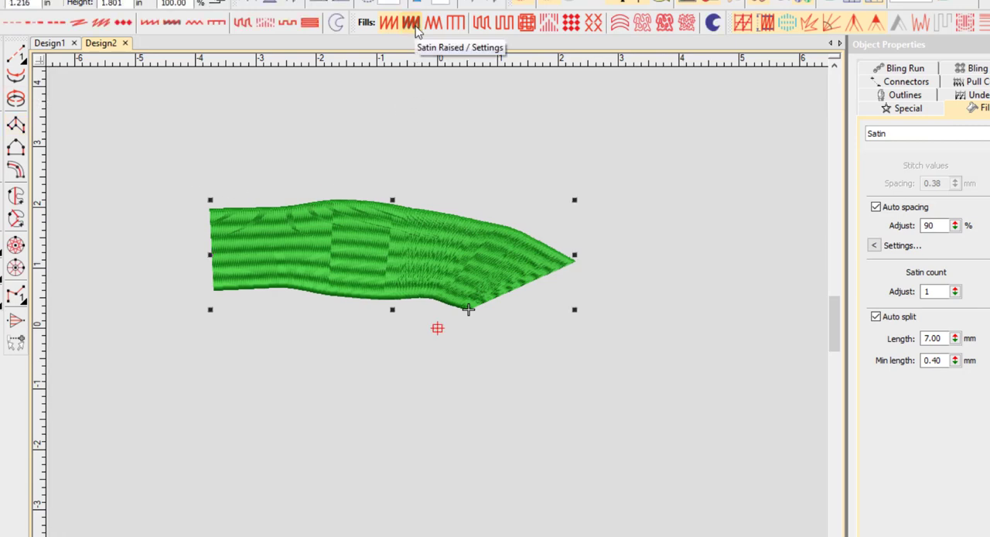
Step: Change the column's fill to Tatami and move it up about 1 in and slightly right
{"action": "left_click", "coordinate": [481, 24]}
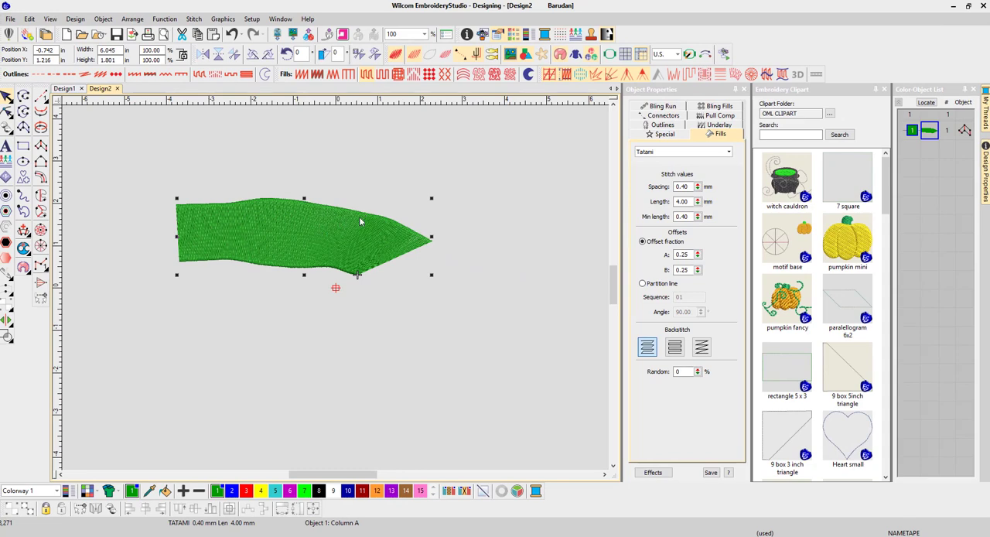
{"action": "left_click_drag", "start_coordinate": [338, 234], "coordinate": [356, 192]}
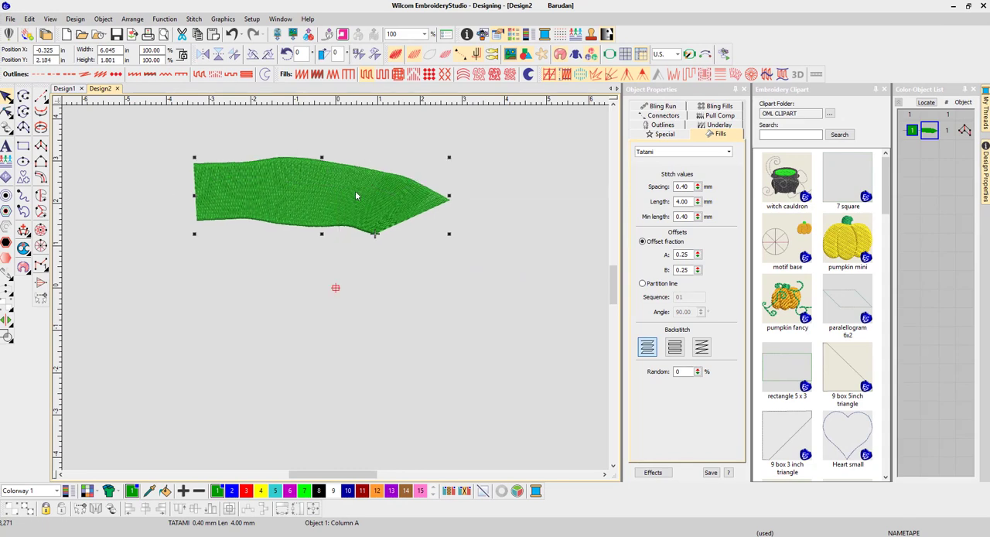
Step: Delete the tatami column and digitize an open-ended, arrow-pointed satin outline with Column C, about 7.4 in wide and 1.5 in high
{"action": "key", "text": "Delete"}
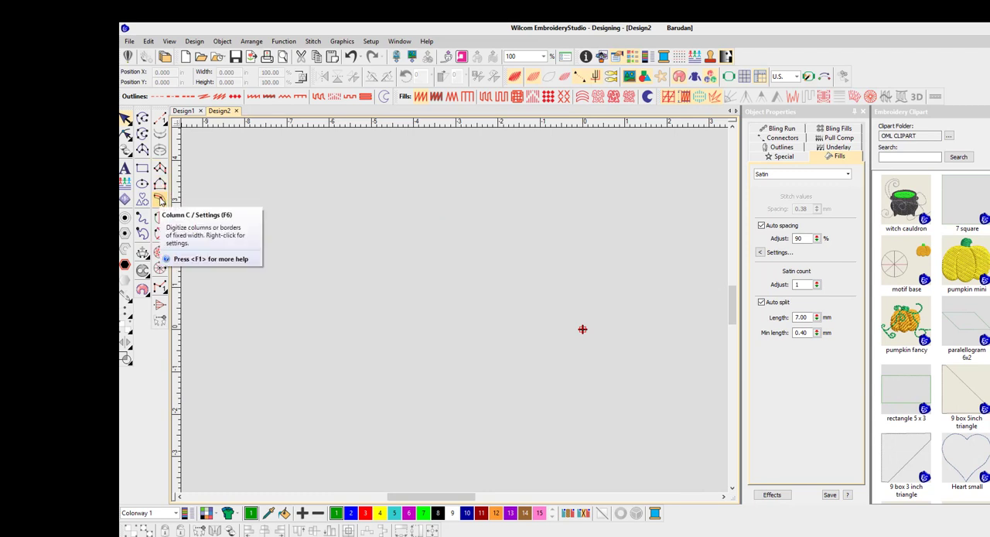
{"action": "left_click", "coordinate": [159, 200]}
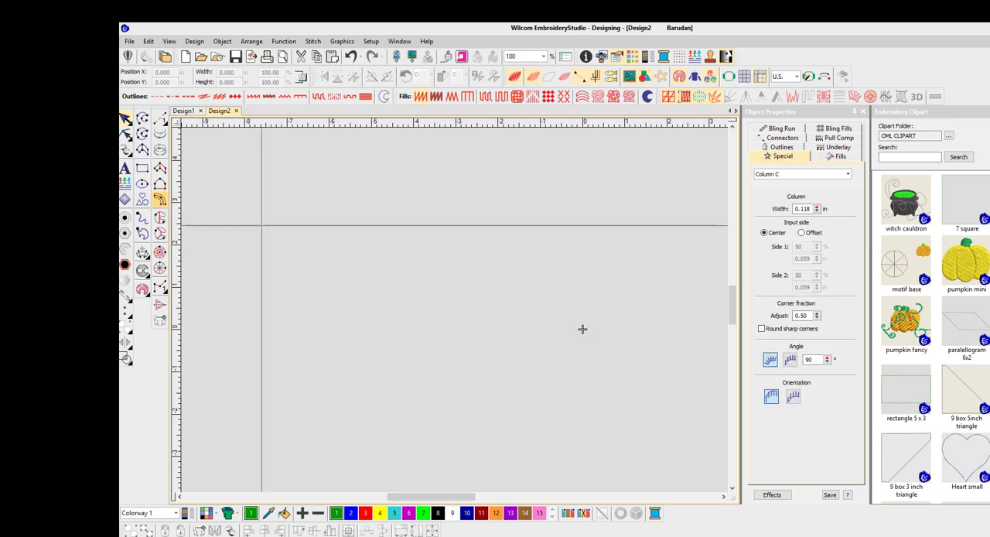
{"action": "left_click", "coordinate": [295, 262]}
{"action": "left_click", "coordinate": [564, 258]}
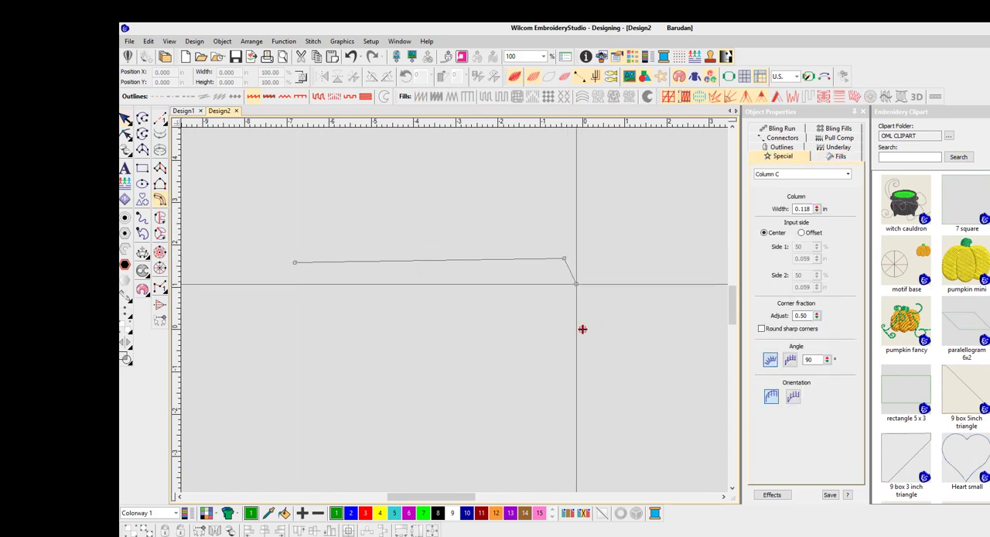
{"action": "left_click", "coordinate": [601, 293]}
{"action": "left_click", "coordinate": [548, 312]}
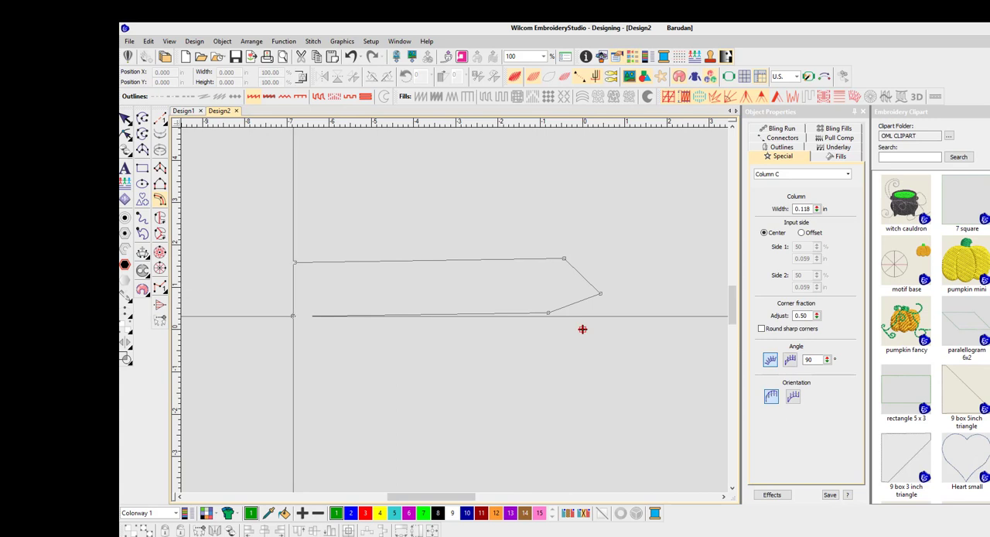
{"action": "left_click", "coordinate": [293, 316]}
{"action": "key", "text": "Return"}
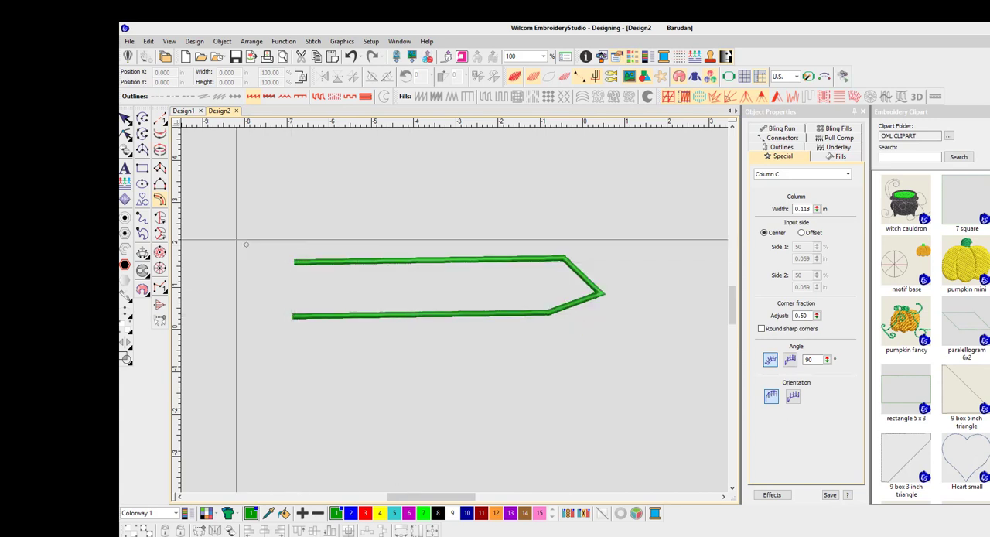
{"action": "key", "text": "Escape"}
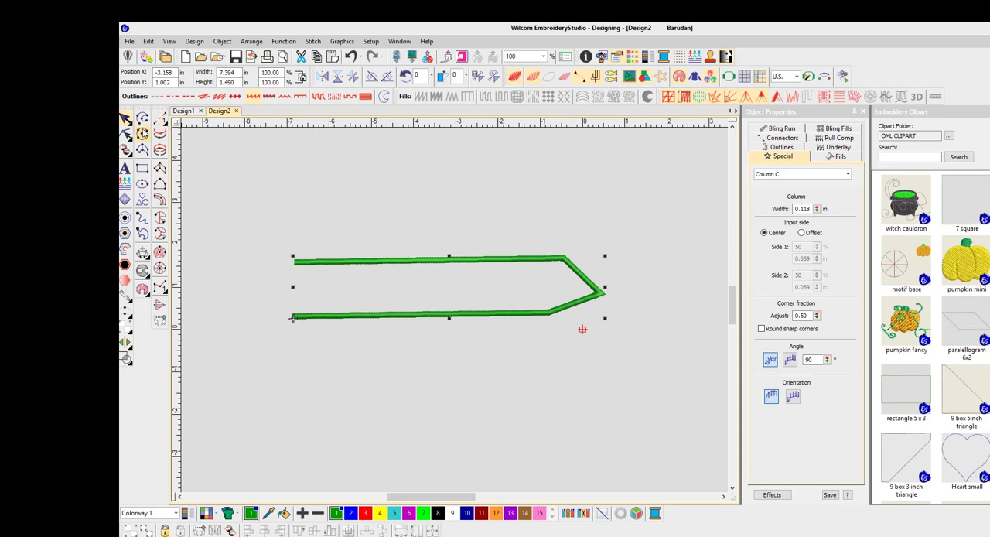
Step: Reshape the outline to a column width of about 0.138 in and extend the upper line's open end farther left
{"action": "left_click", "coordinate": [127, 134]}
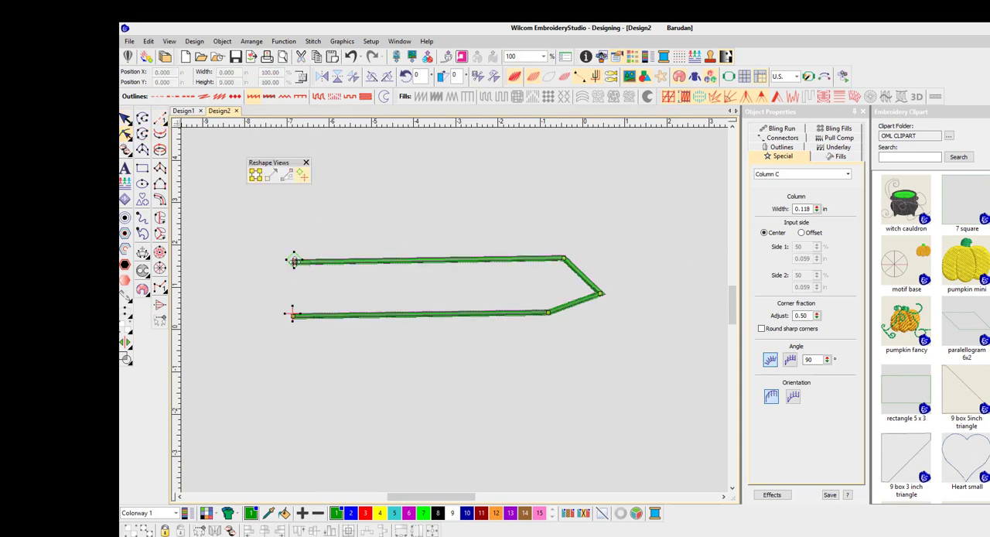
{"action": "scroll", "coordinate": [490, 329], "scroll_direction": "up", "scroll_amount": 5}
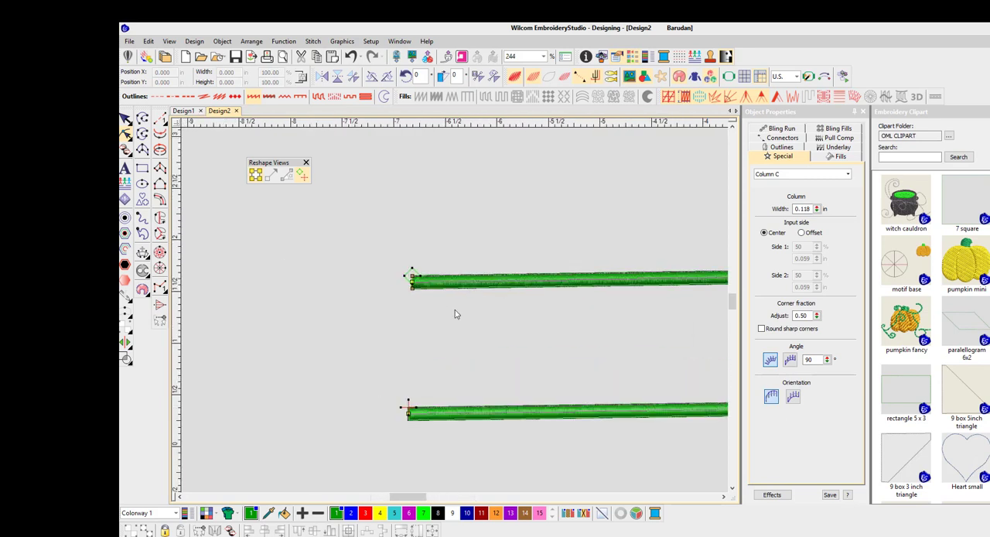
{"action": "scroll", "coordinate": [453, 312], "scroll_direction": "up", "scroll_amount": 2}
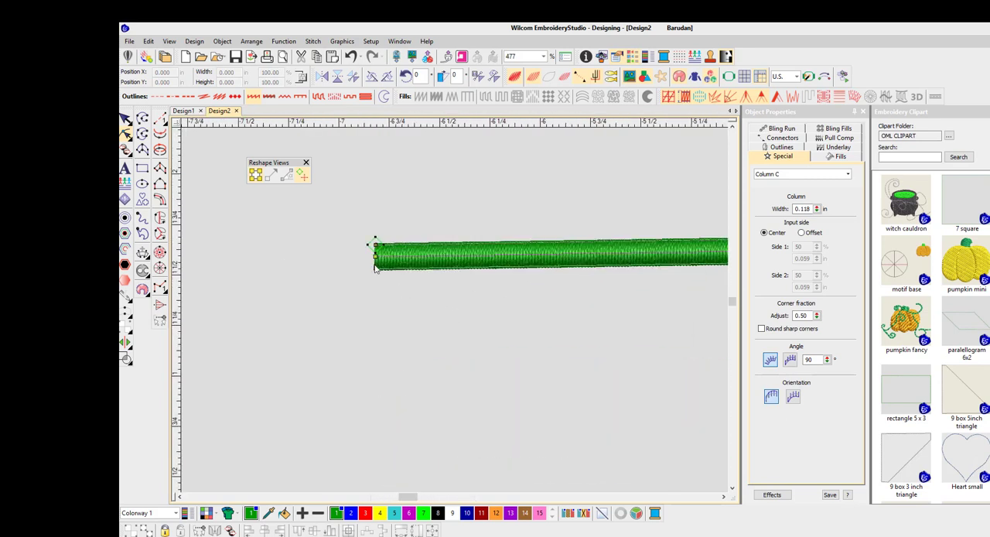
{"action": "left_click_drag", "start_coordinate": [375, 267], "coordinate": [377, 278]}
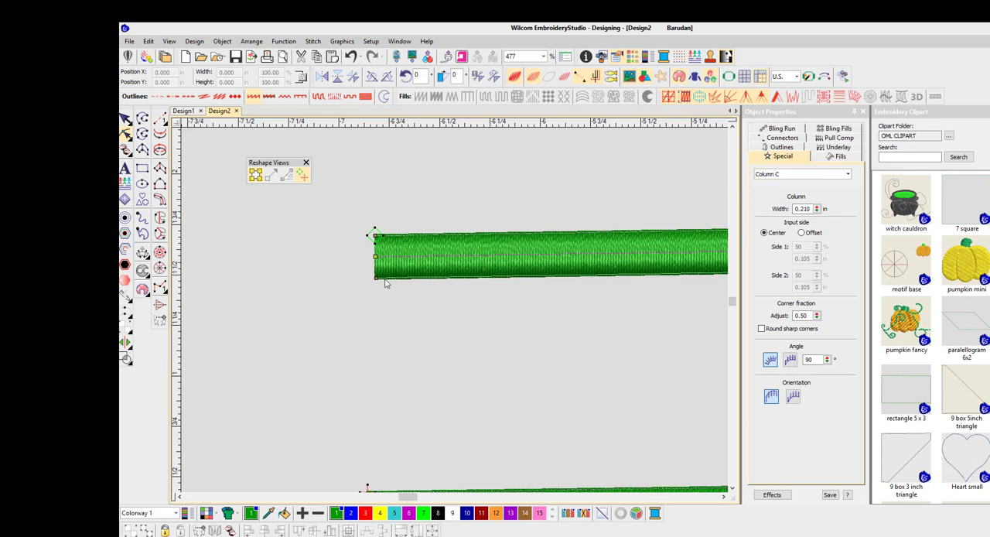
{"action": "left_click_drag", "start_coordinate": [375, 279], "coordinate": [339, 255]}
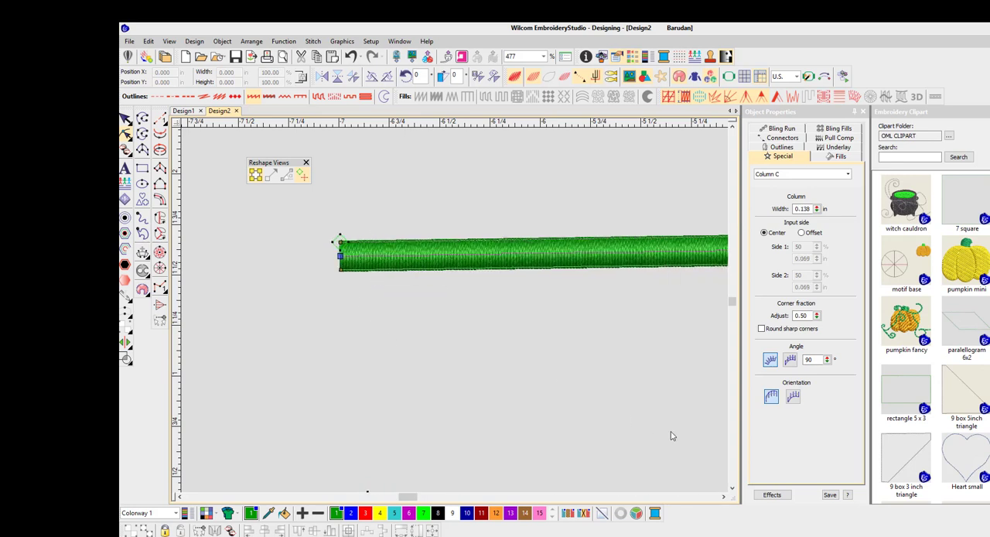
Step: Move the node at the outline's pointed tip up about 0.35 in
{"action": "left_click", "coordinate": [724, 496]}
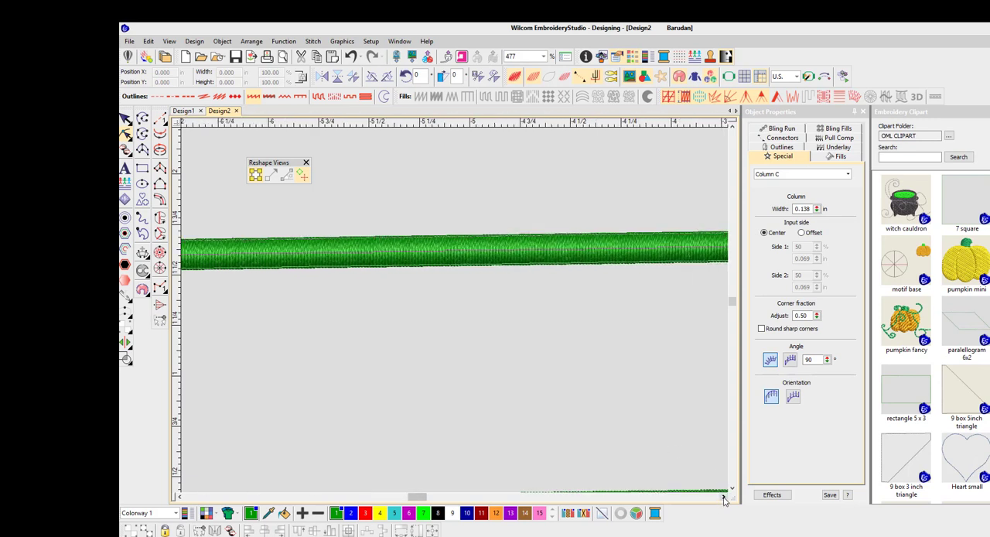
{"action": "left_click", "coordinate": [723, 496]}
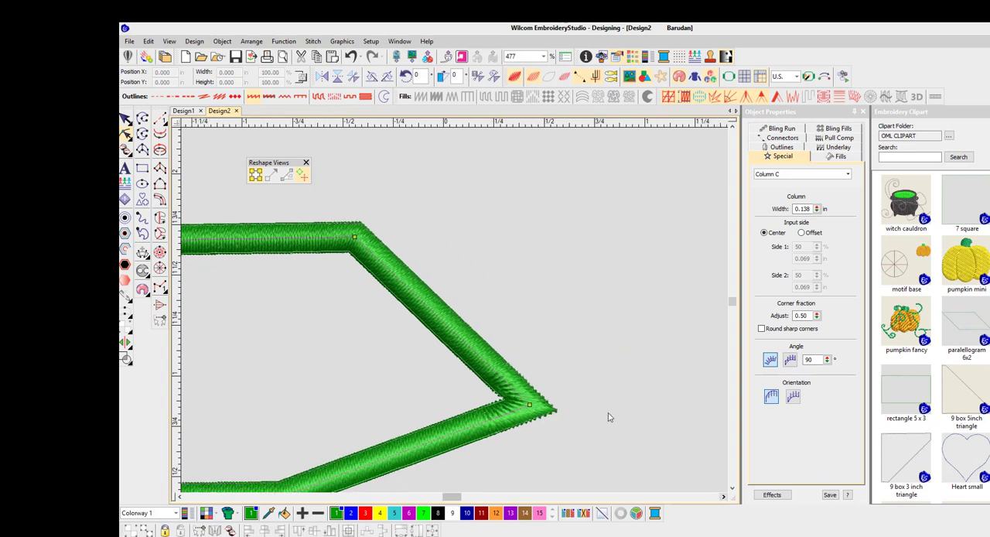
{"action": "left_click_drag", "start_coordinate": [530, 404], "coordinate": [526, 336]}
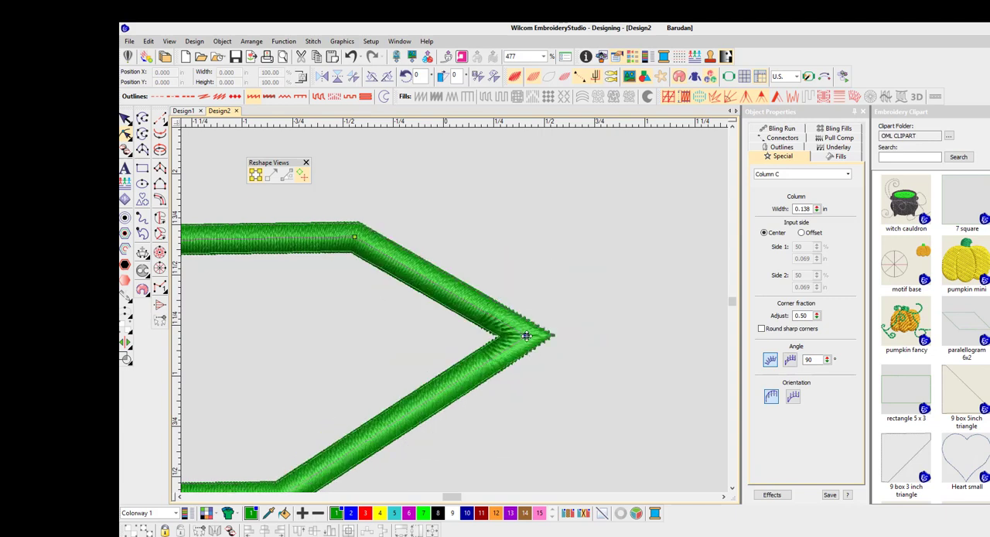
Step: Try Round sharp corners on the outline, turn it off again, and finish reshaping with nothing selected
{"action": "left_click", "coordinate": [762, 329]}
{"action": "left_click", "coordinate": [762, 330]}
{"action": "scroll", "coordinate": [305, 323], "scroll_direction": "down", "scroll_amount": 7}
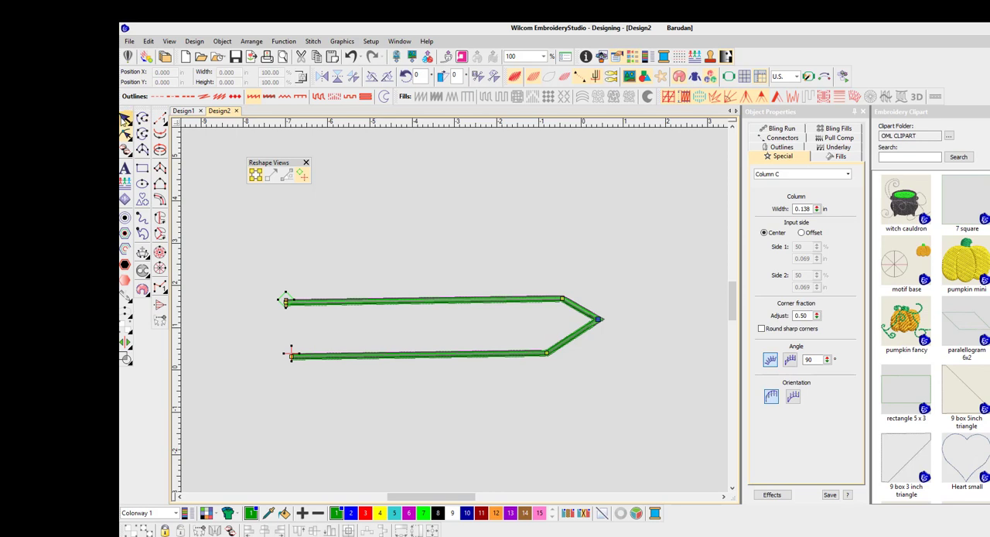
{"action": "left_click", "coordinate": [125, 118]}
{"action": "left_click", "coordinate": [221, 200]}
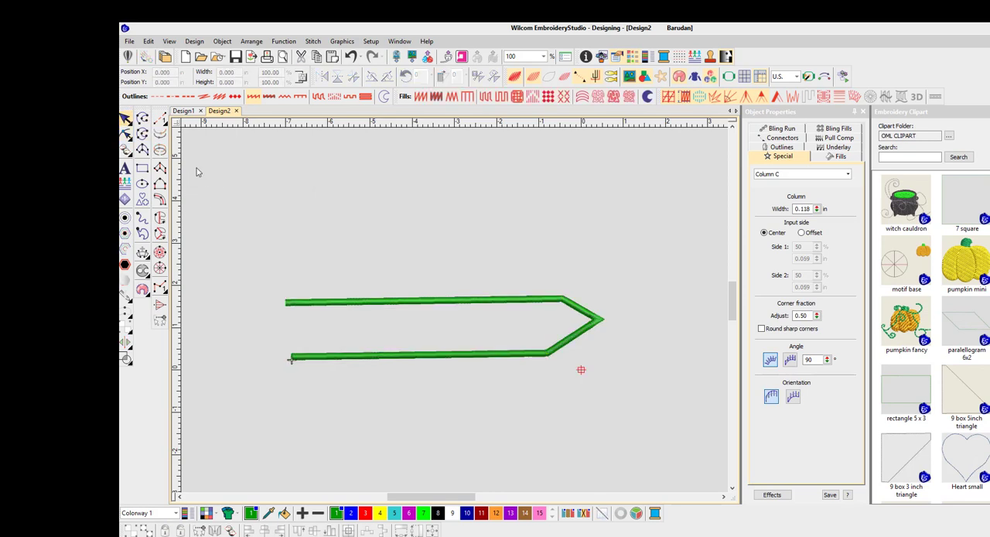
Step: Digitize a five-sided Complex Fill shape about 2.7 in wide and 1.6 in high above the arrow-pointed outline's open end
{"action": "left_click", "coordinate": [160, 220]}
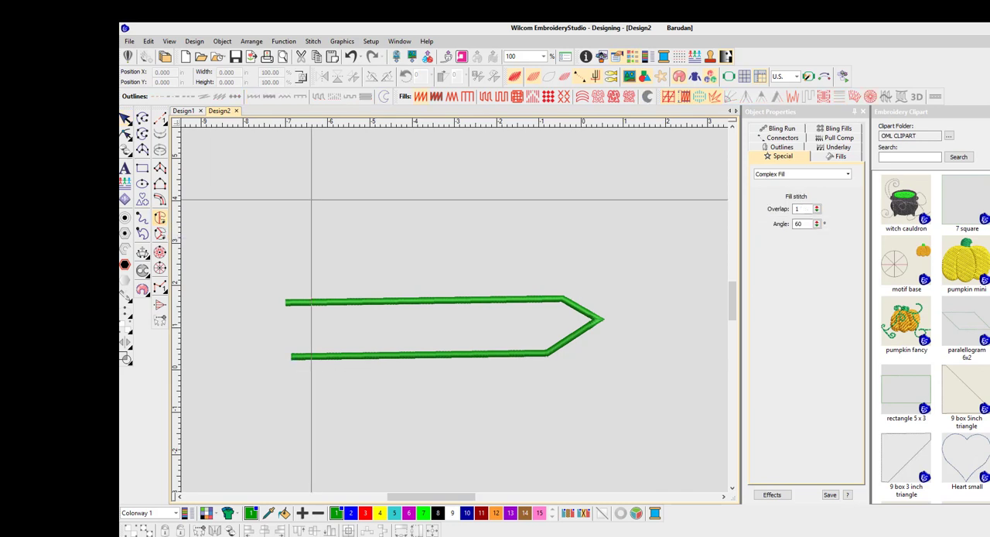
{"action": "left_click", "coordinate": [306, 181]}
{"action": "left_click", "coordinate": [382, 173]}
{"action": "left_click", "coordinate": [404, 225]}
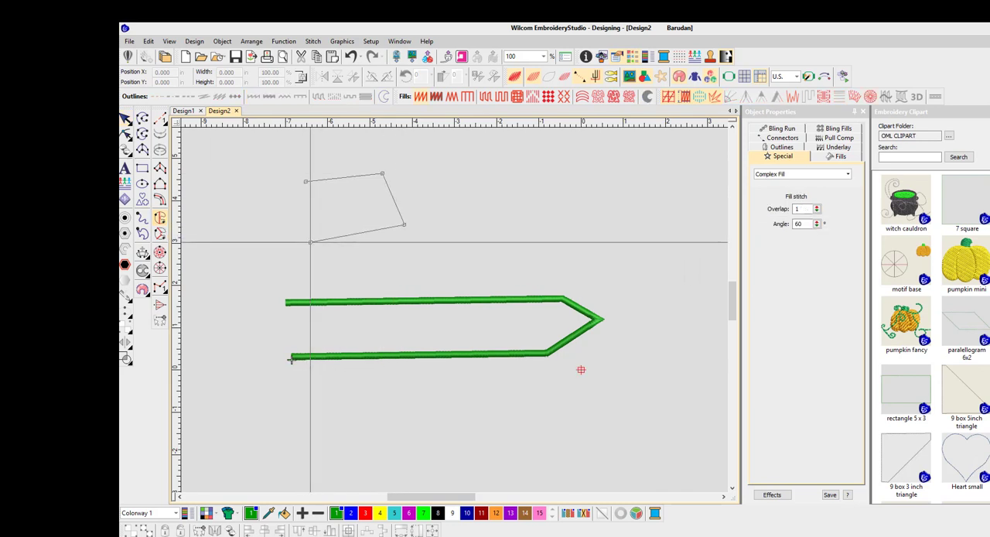
{"action": "left_click", "coordinate": [310, 242]}
{"action": "left_click", "coordinate": [292, 213]}
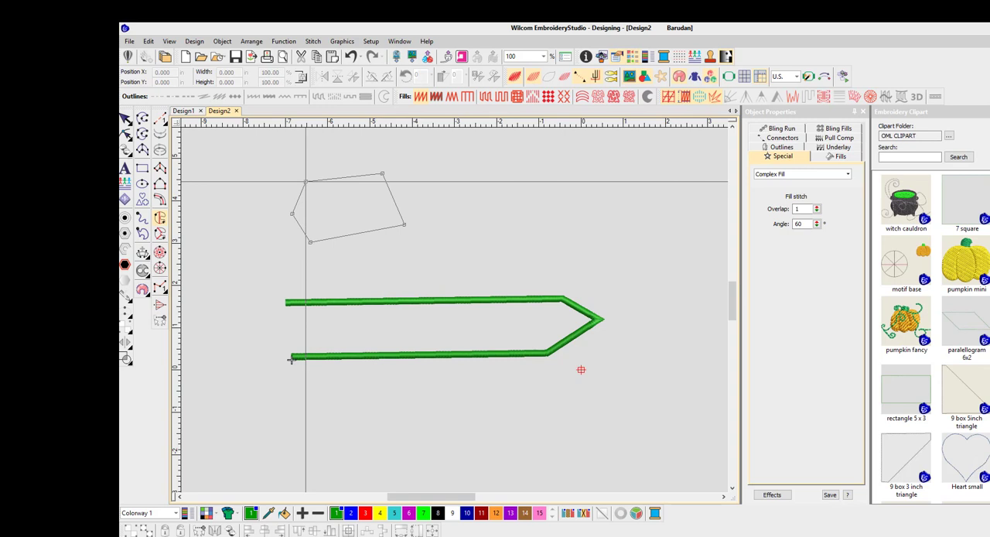
{"action": "key", "text": "Return"}
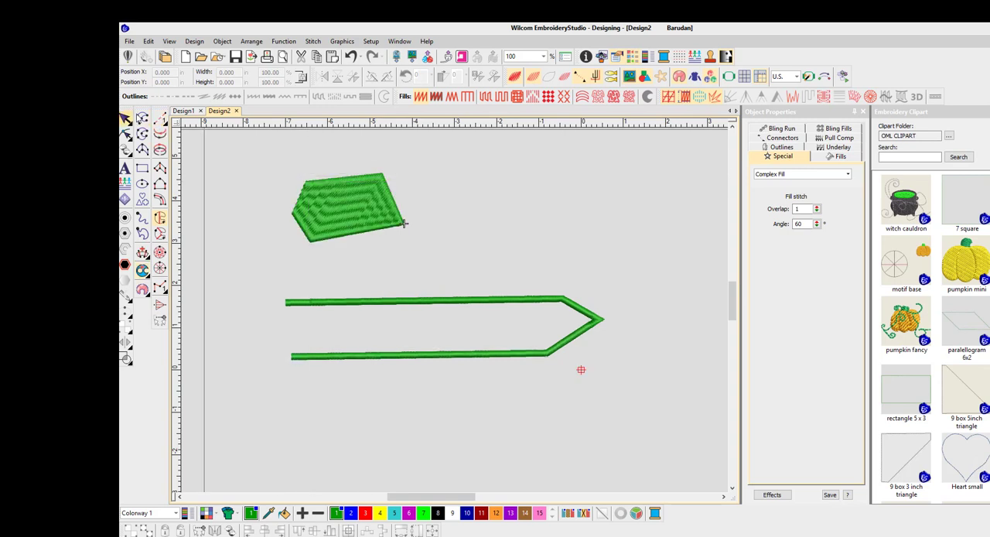
{"action": "key", "text": "Escape"}
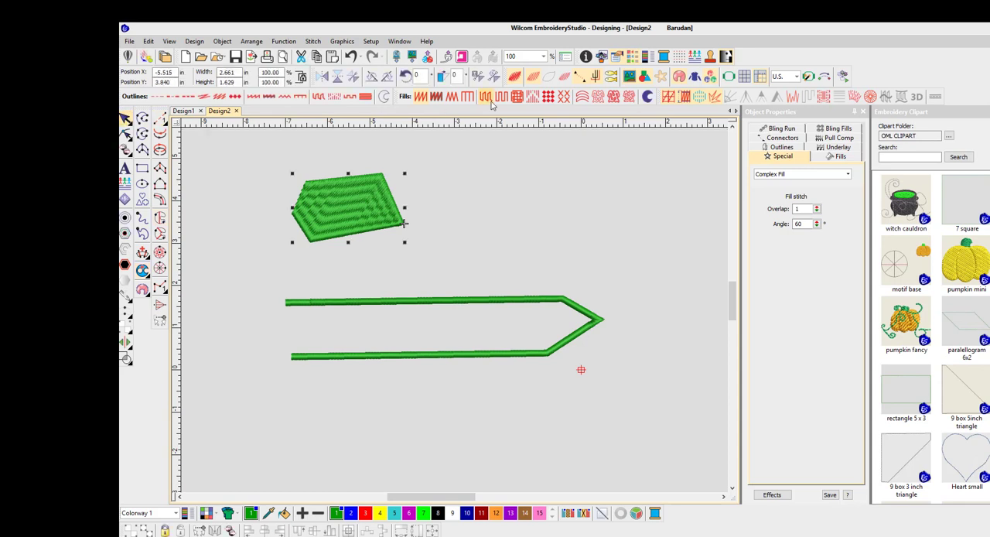
Step: Change the five-sided shape's fill to Tatami and move it about 1.3 in left and 0.5 in up
{"action": "left_click", "coordinate": [488, 99]}
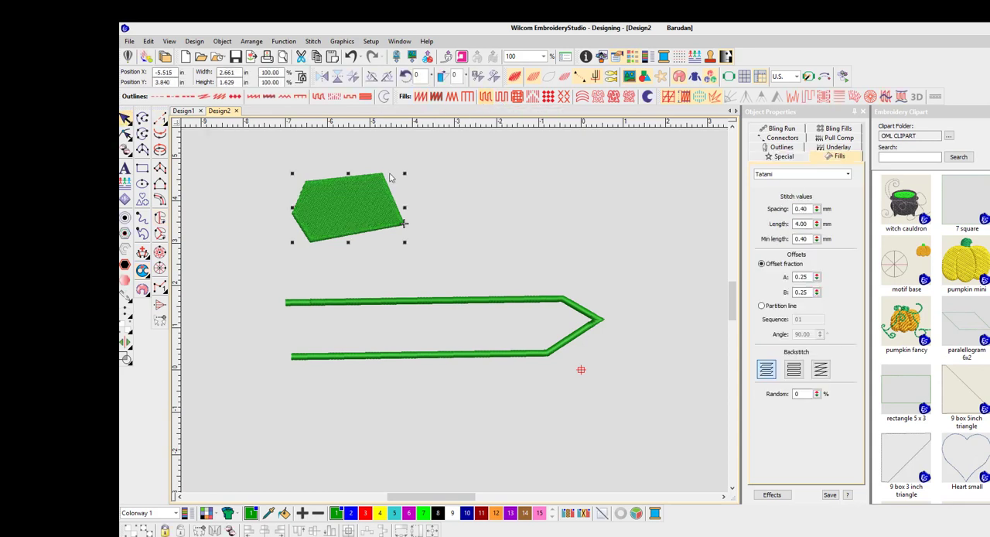
{"action": "left_click_drag", "start_coordinate": [348, 201], "coordinate": [291, 188]}
{"action": "key", "text": "space"}
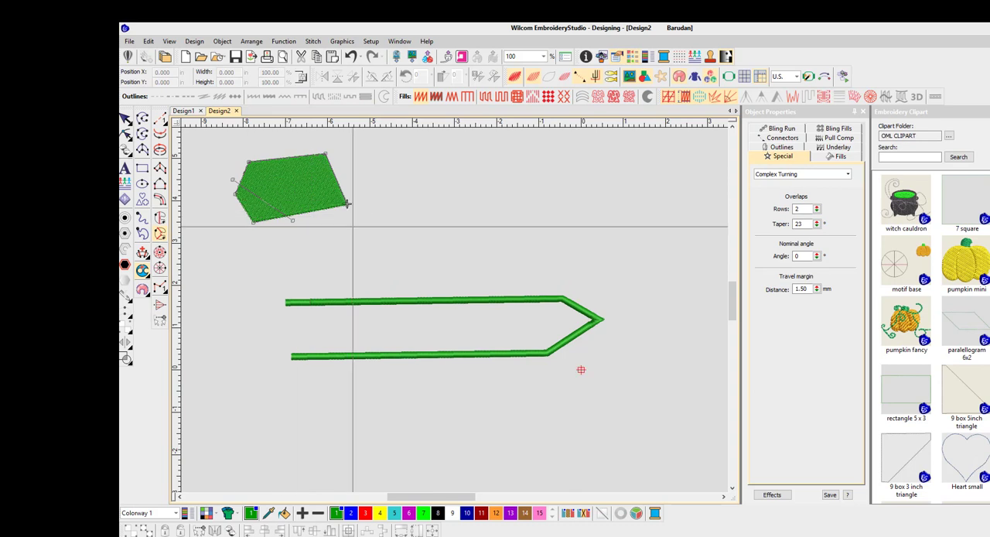
Step: Use Complex Turning to add differently angled stitch lines across the five-sided shape and generate its turning stitches
{"action": "key", "text": "g"}
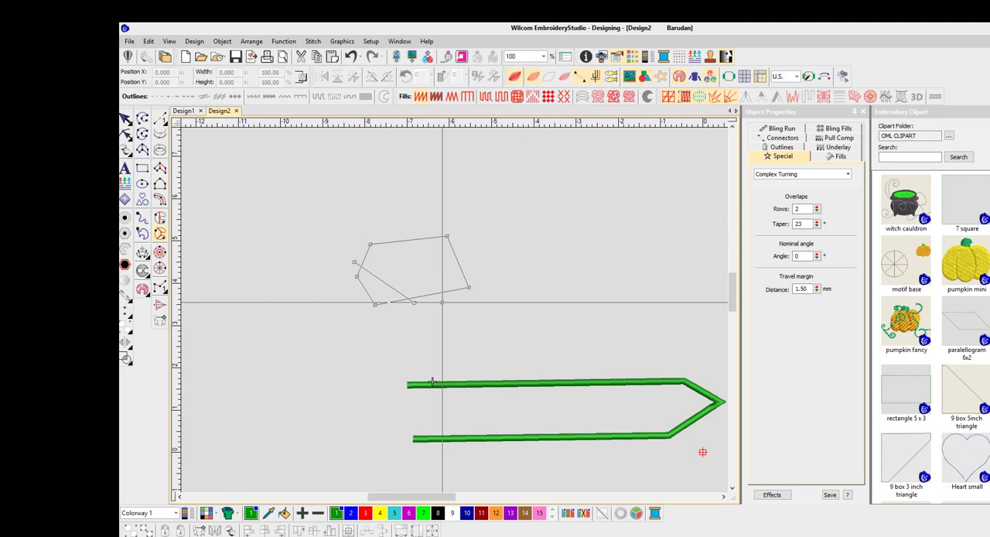
{"action": "left_click", "coordinate": [427, 230]}
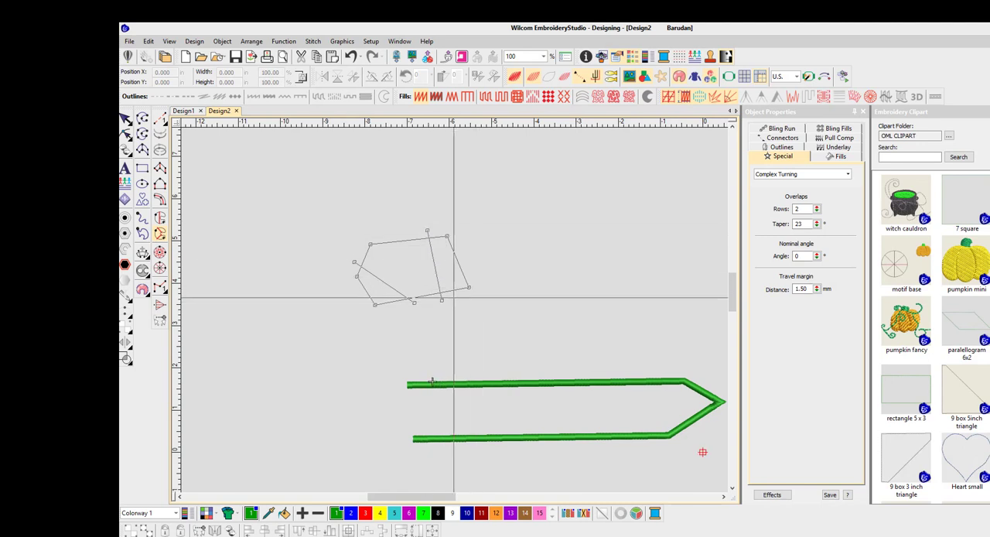
{"action": "left_click", "coordinate": [453, 297]}
{"action": "left_click", "coordinate": [458, 252]}
{"action": "key", "text": "Return"}
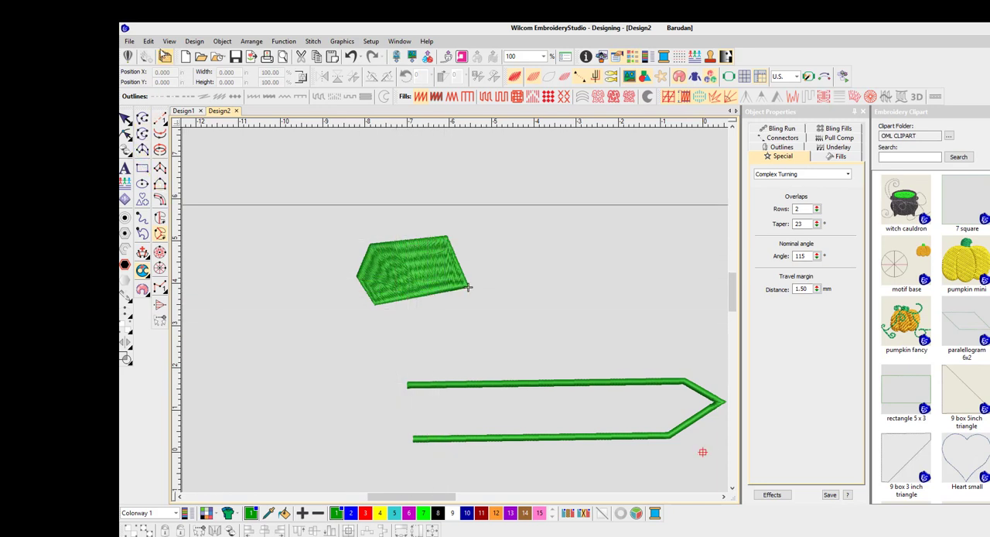
Step: Remove the five-sided shape from the design and leave the Complex Turning tool
{"action": "left_click", "coordinate": [148, 41]}
{"action": "left_click", "coordinate": [163, 54]}
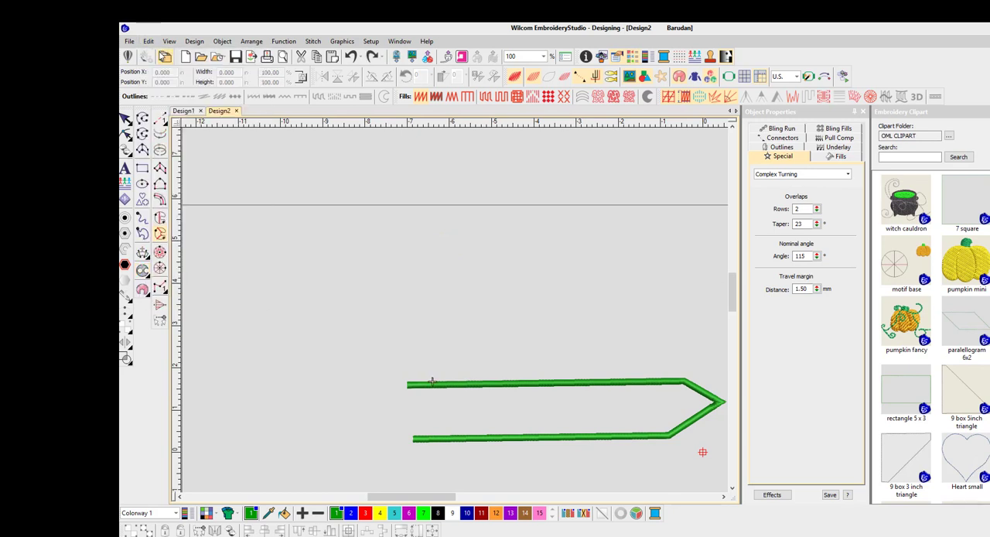
{"action": "left_click", "coordinate": [125, 118]}
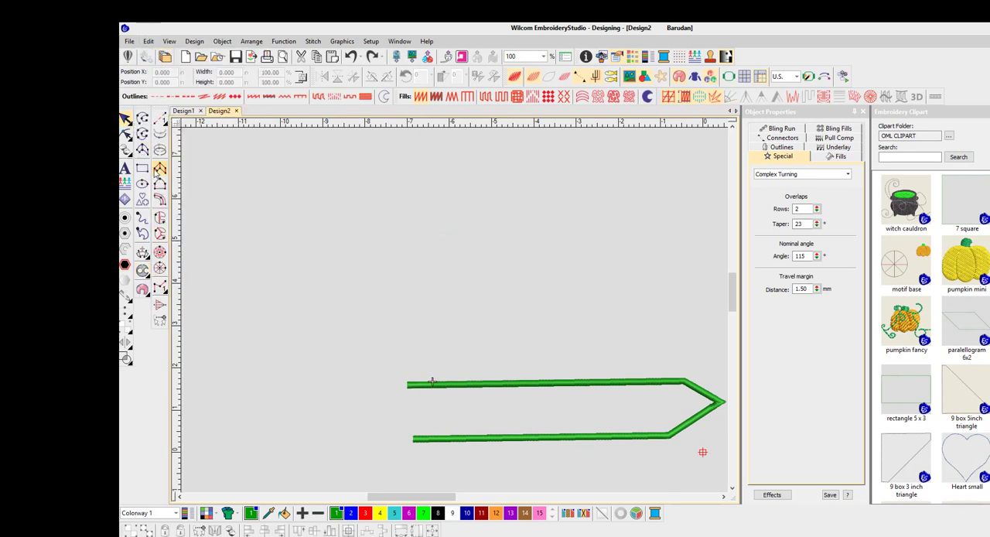
Step: Digitize a four-sided Complex Fill shape about 5.4 in wide and 1.9 in high above the outline, with its upper edge slanted
{"action": "left_click", "coordinate": [159, 217]}
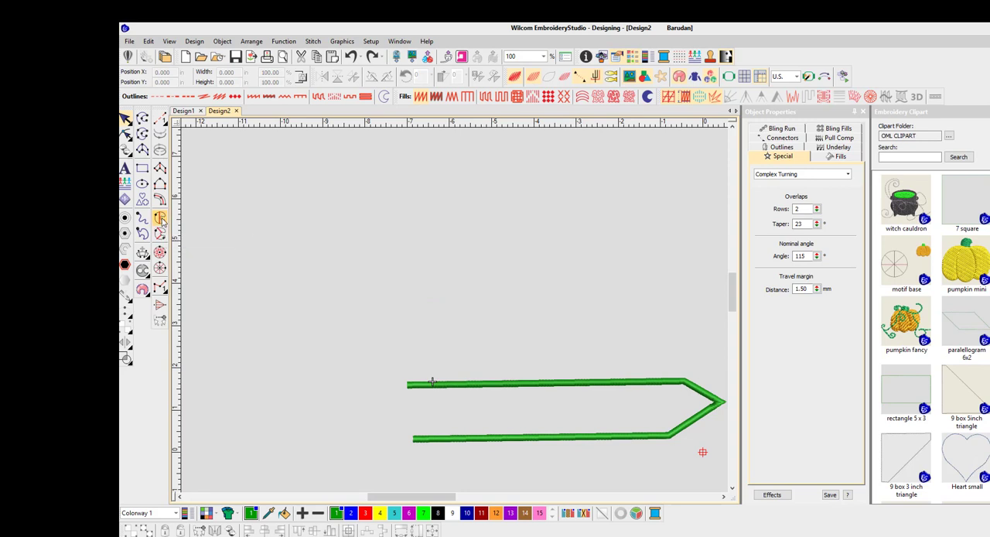
{"action": "left_click", "coordinate": [325, 219]}
{"action": "left_click", "coordinate": [322, 284]}
{"action": "left_click", "coordinate": [550, 282]}
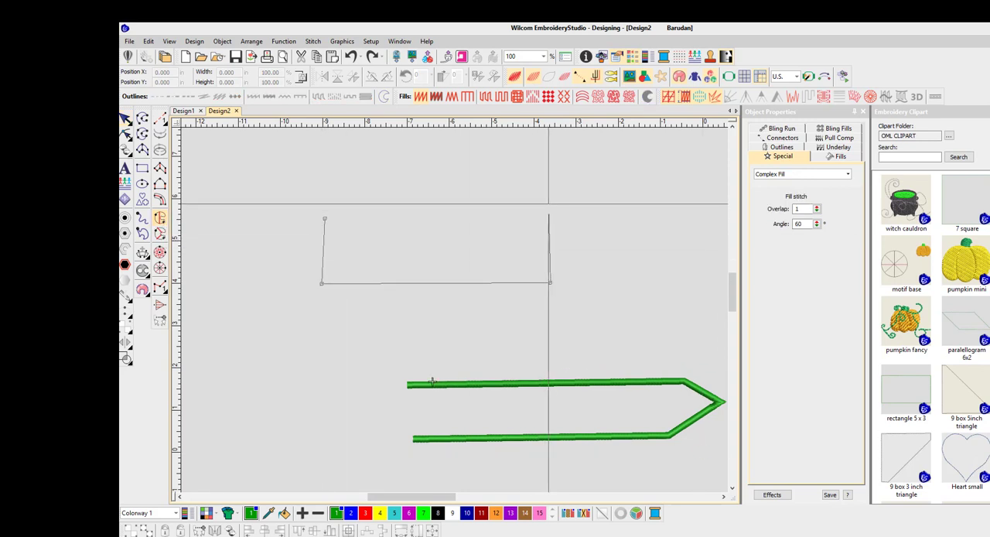
{"action": "left_click", "coordinate": [548, 203]}
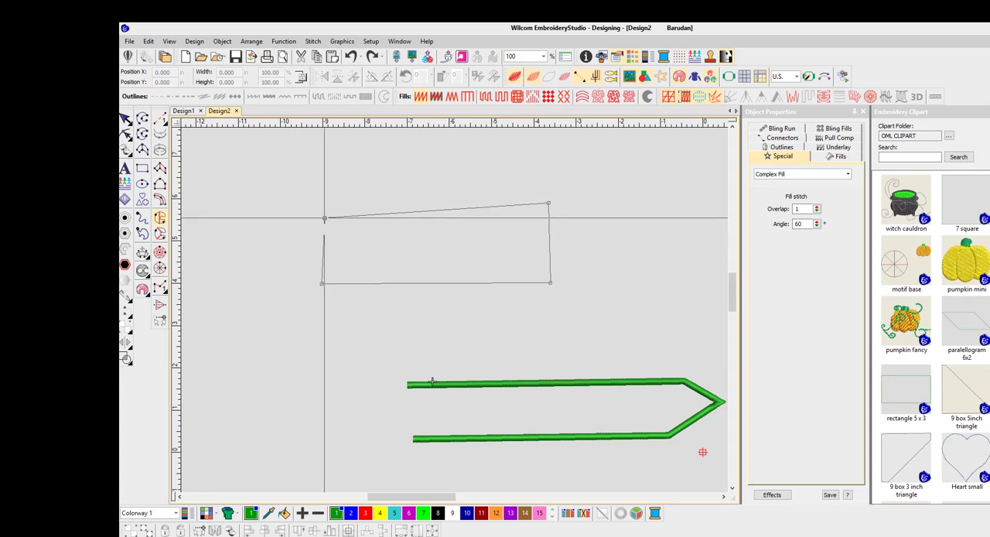
{"action": "key", "text": "Return"}
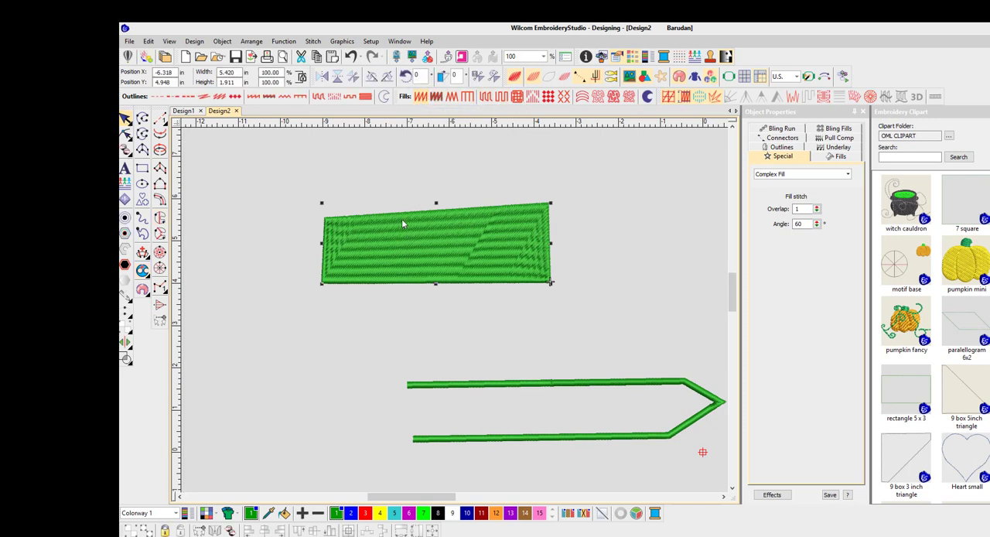
Step: Use Complex Turning to place four differently angled stitch lines across the four-sided shape and generate its turning stitches
{"action": "left_click", "coordinate": [159, 233]}
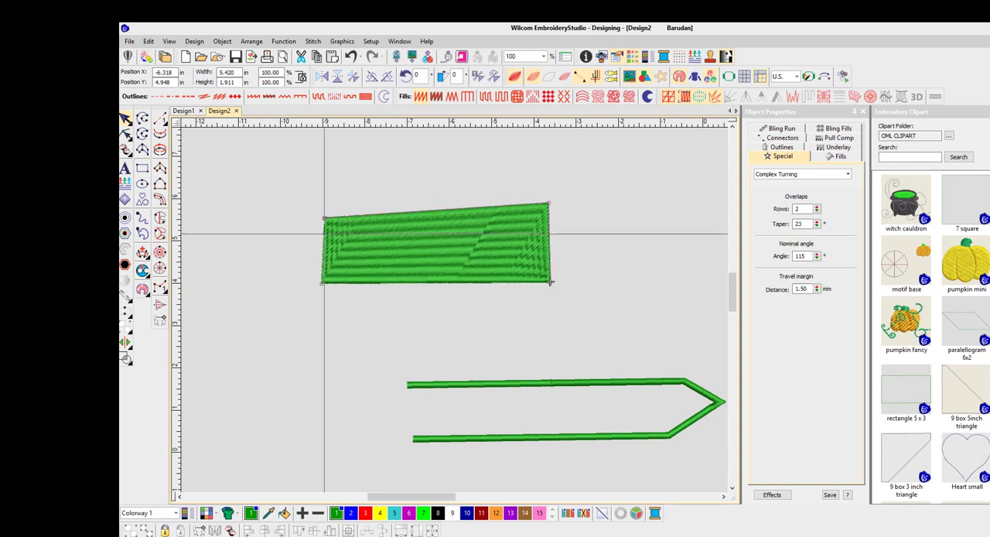
{"action": "left_click", "coordinate": [345, 290]}
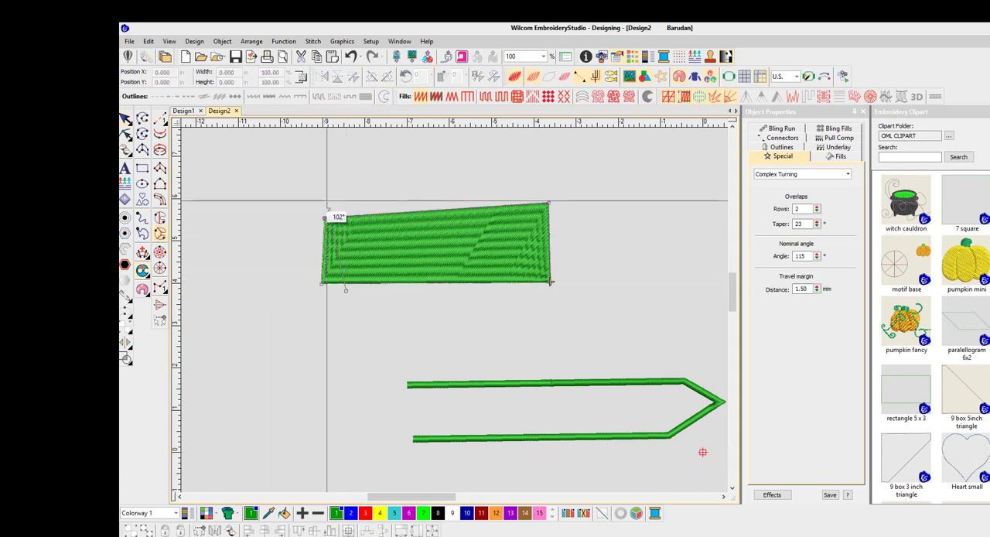
{"action": "left_click", "coordinate": [328, 209]}
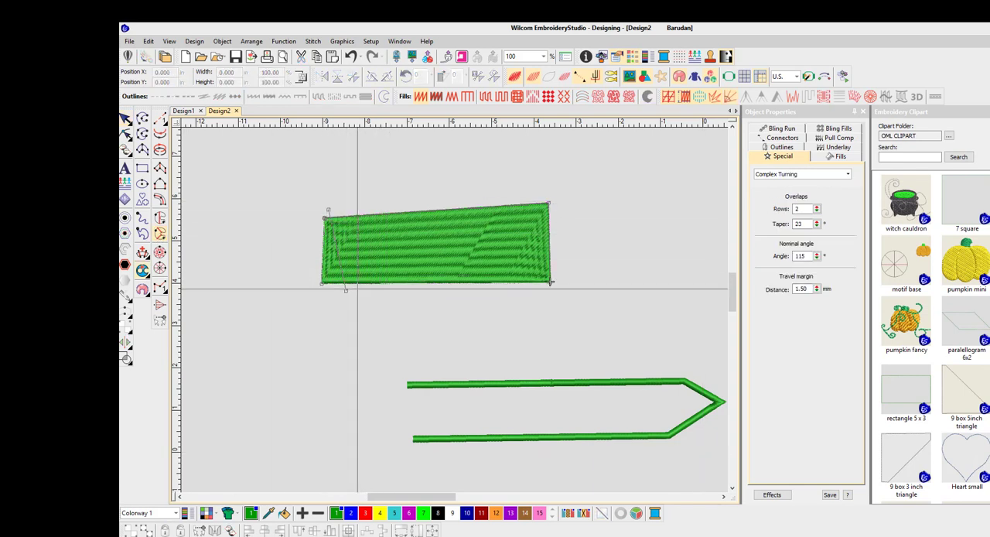
{"action": "left_click", "coordinate": [356, 289]}
{"action": "left_click", "coordinate": [424, 196]}
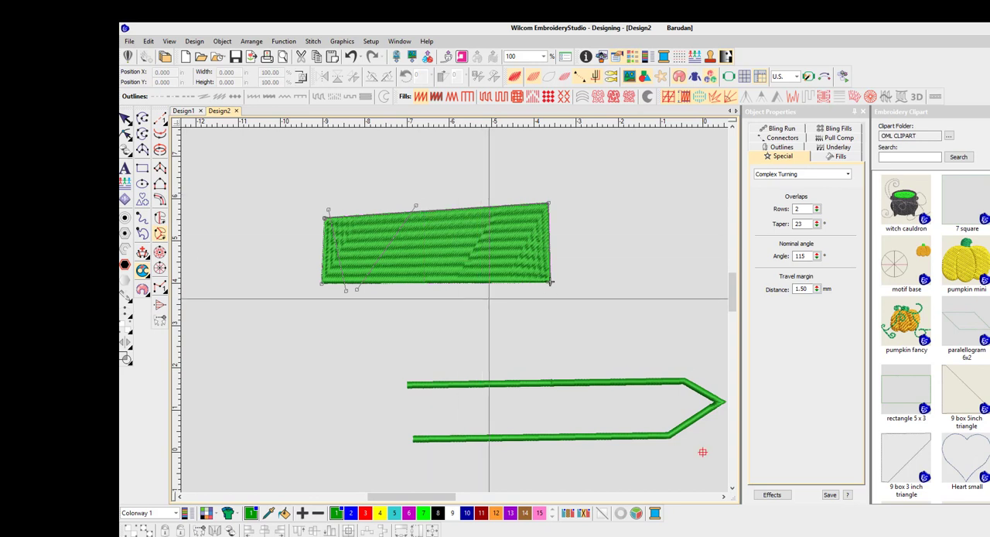
{"action": "left_click", "coordinate": [489, 274]}
{"action": "left_click", "coordinate": [457, 196]}
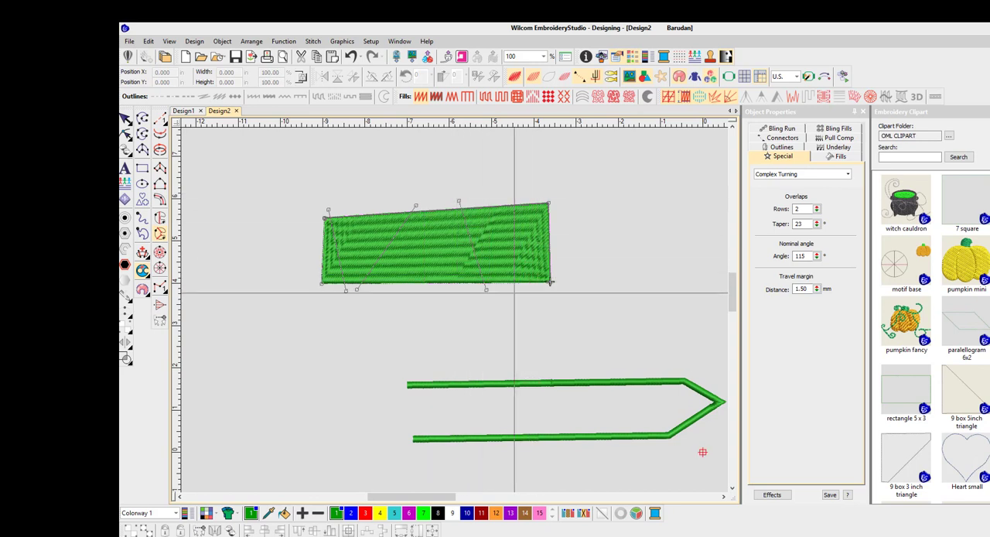
{"action": "left_click", "coordinate": [514, 292]}
{"action": "left_click", "coordinate": [565, 203]}
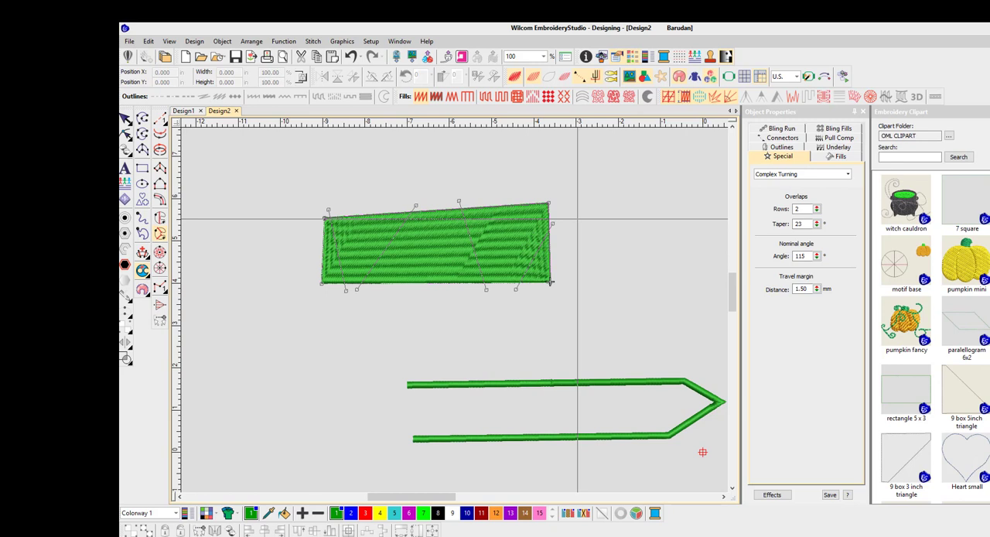
{"action": "key", "text": "Return"}
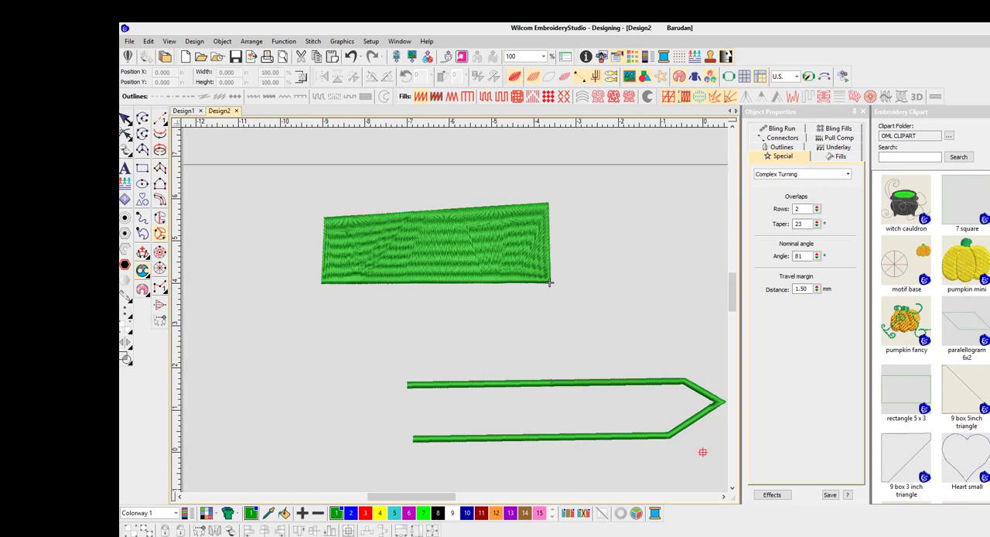
Step: Change the four-sided turning shape's fill to Tatami, and delete the shape from the design
{"action": "key", "text": "Escape"}
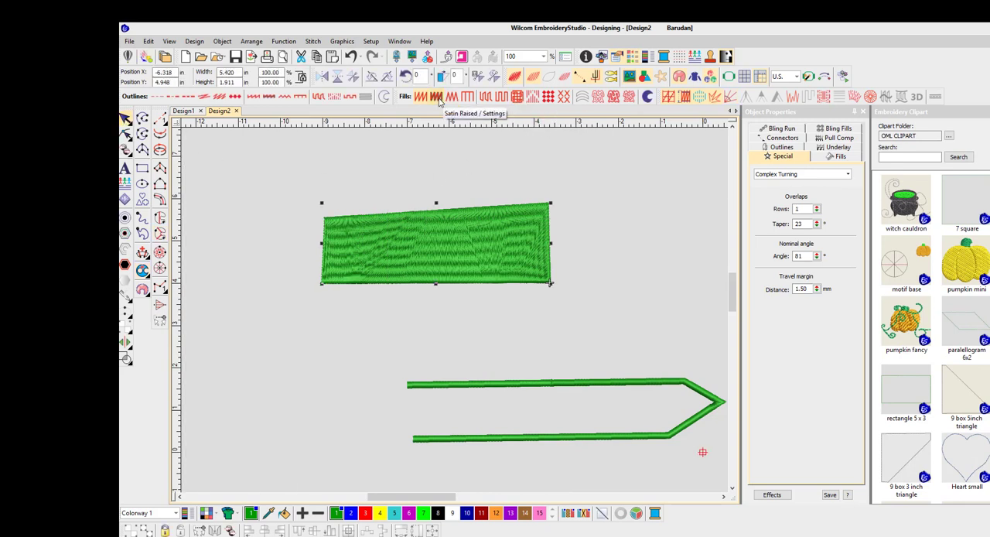
{"action": "left_click", "coordinate": [487, 99]}
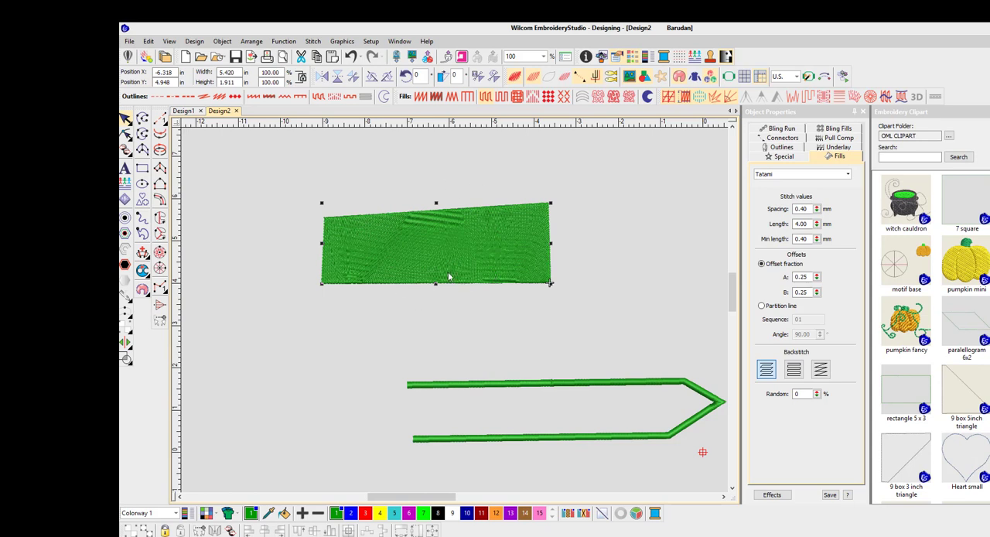
{"action": "key", "text": "Delete"}
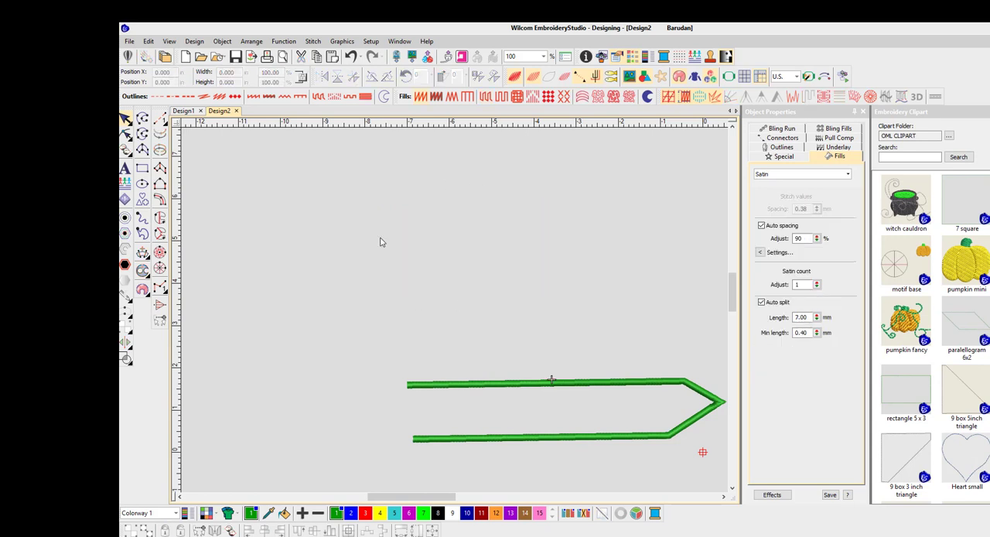
Step: Digitize a filled circle about 0.7 in across above the outline and move it about 0.2 in left and 0.3 in up
{"action": "left_click", "coordinate": [160, 253]}
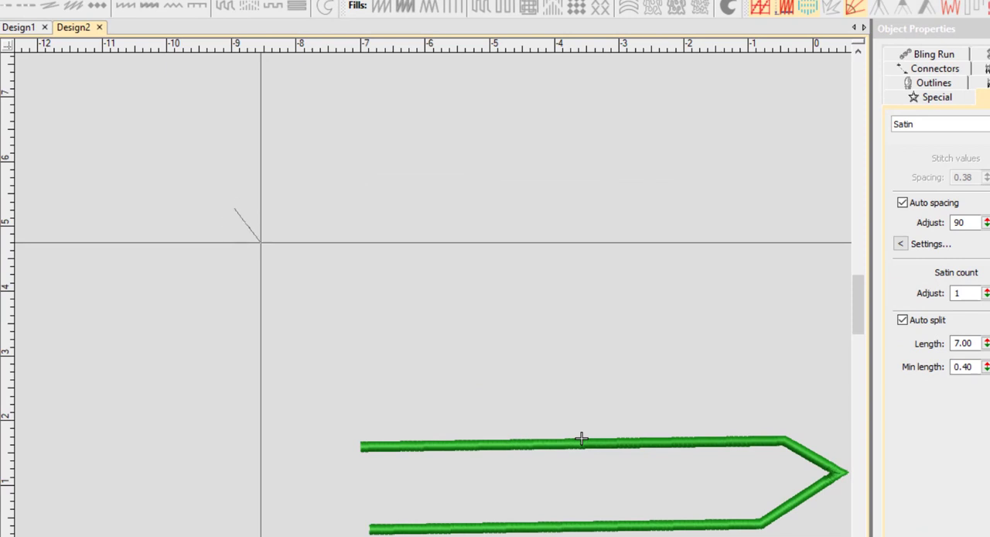
{"action": "left_click", "coordinate": [259, 242]}
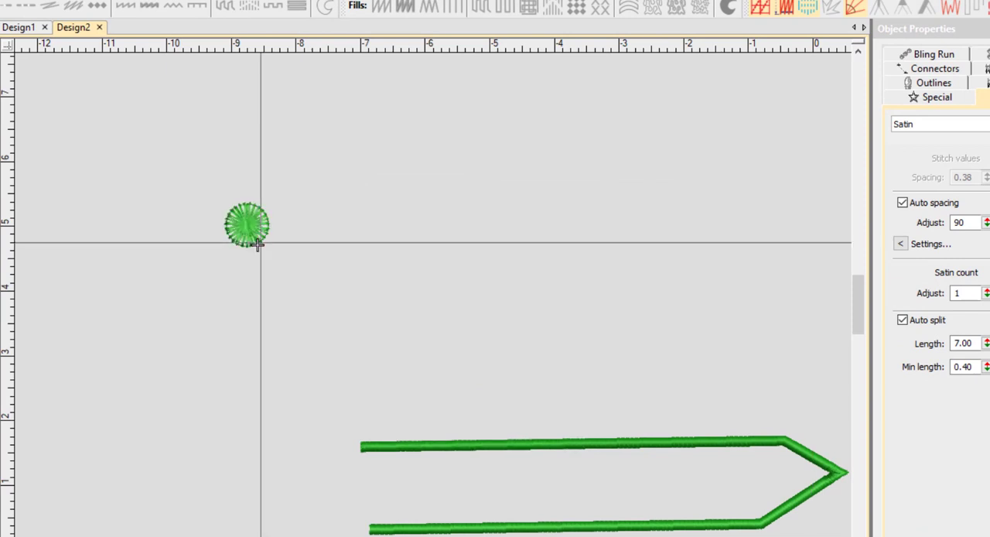
{"action": "key", "text": "Return"}
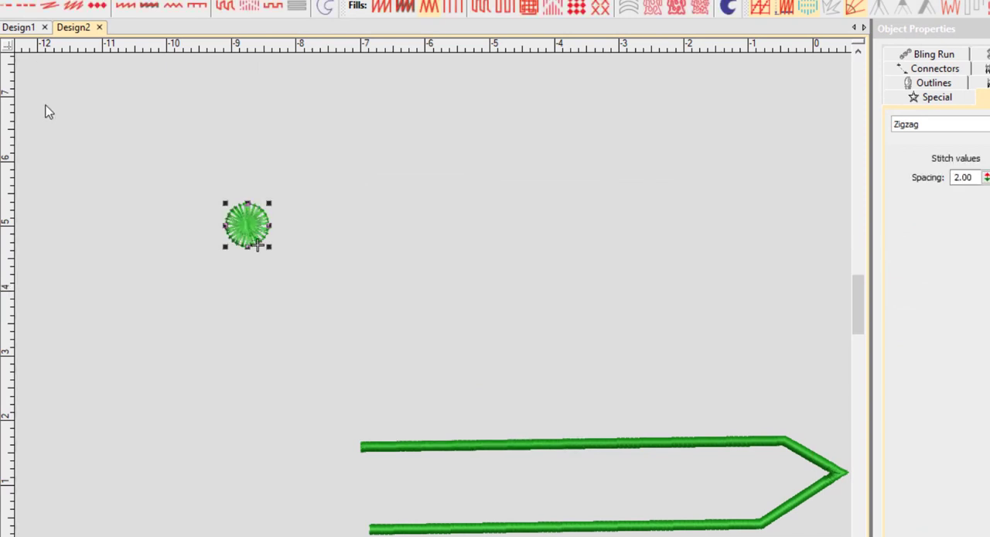
{"action": "left_click_drag", "start_coordinate": [241, 225], "coordinate": [225, 204]}
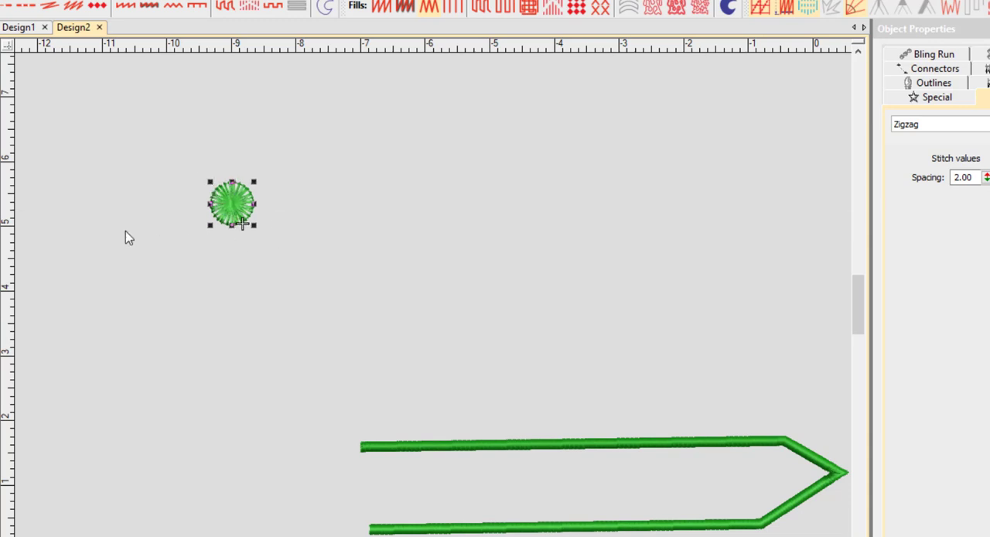
Step: Digitize a filled ellipse tilted about 45 degrees to the right of the circle, spanning about 1 in each way, and select it
{"action": "left_click", "coordinate": [1, 276]}
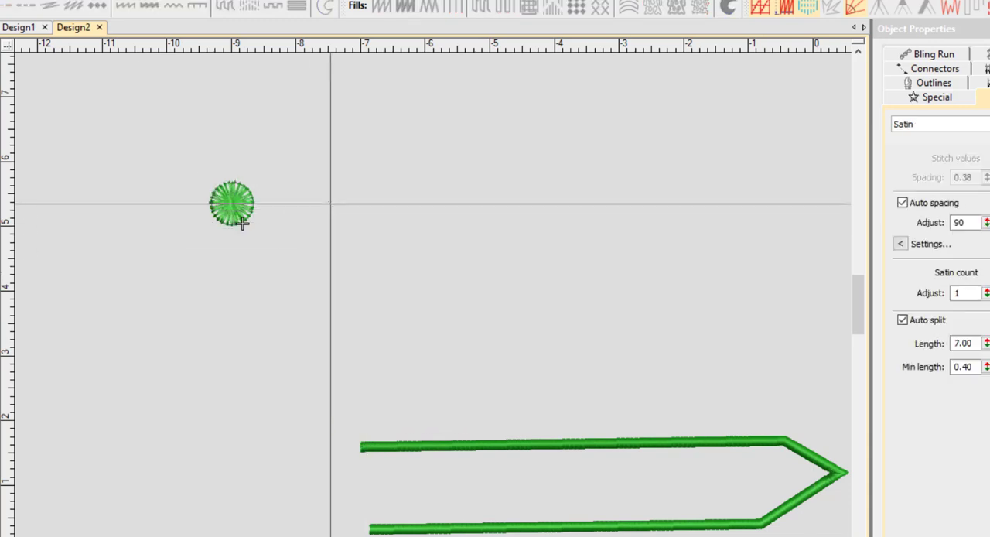
{"action": "left_click", "coordinate": [330, 204]}
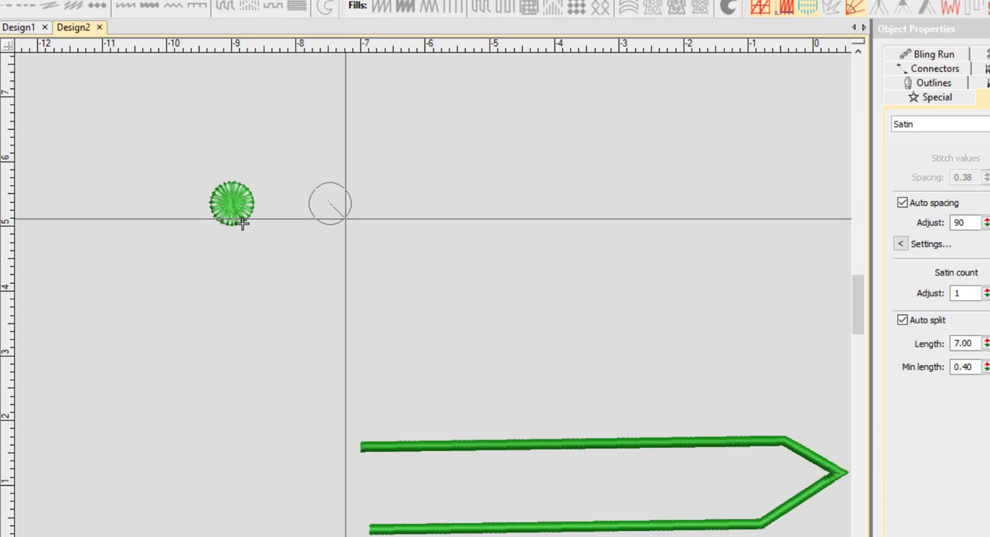
{"action": "left_click", "coordinate": [346, 219]}
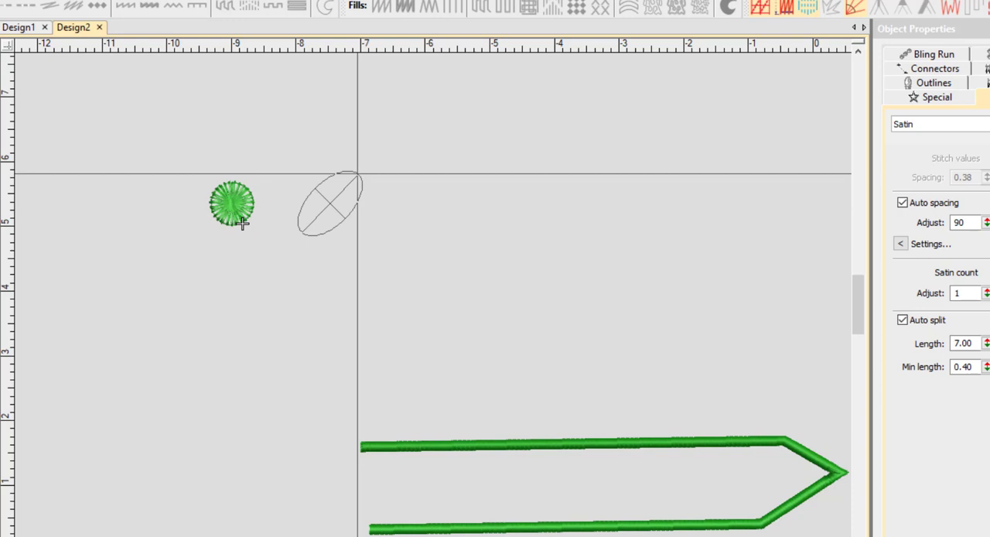
{"action": "left_click", "coordinate": [357, 173]}
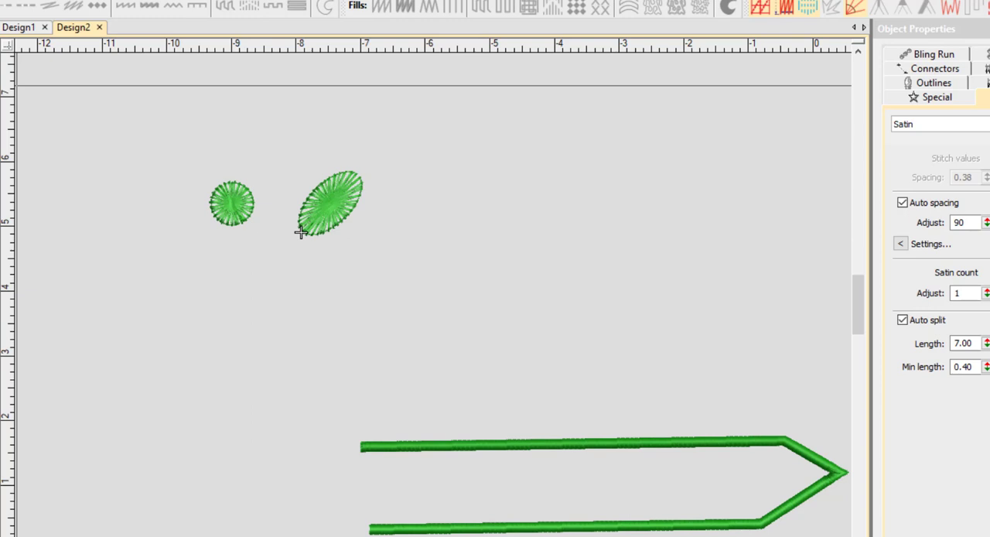
{"action": "left_click", "coordinate": [300, 232]}
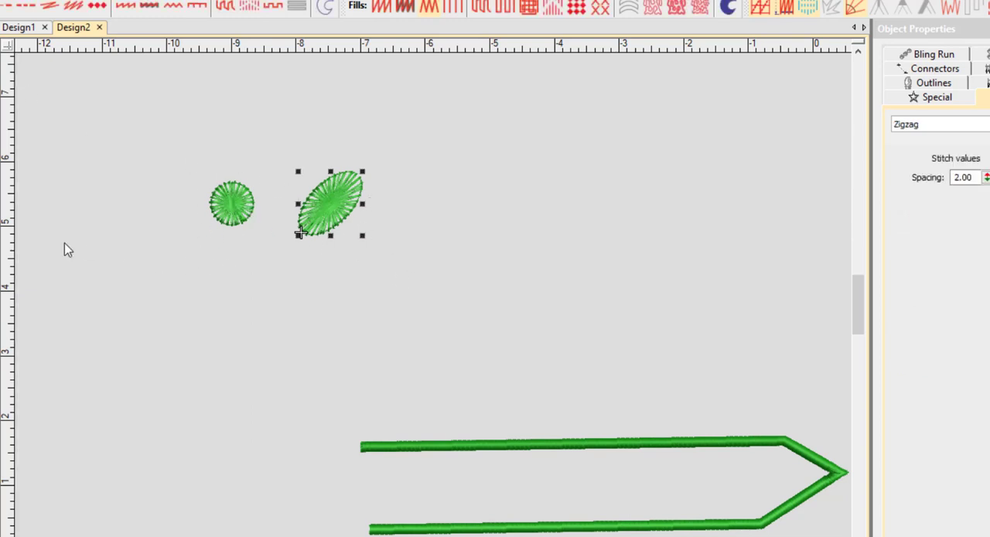
Step: Move the tilted ellipse about 1.6 in left and 1 in up so it sits above the circle
{"action": "left_click_drag", "start_coordinate": [341, 212], "coordinate": [239, 149]}
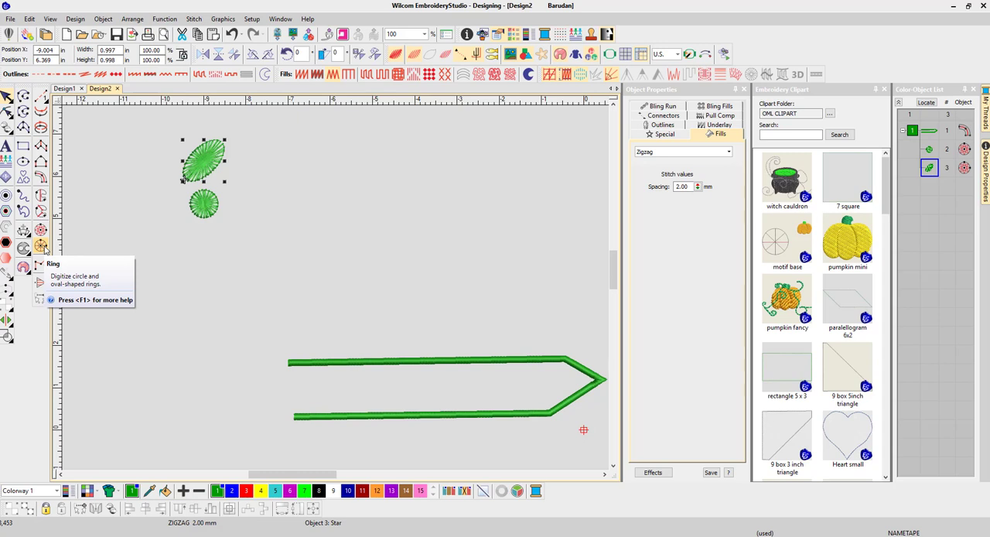
Step: Digitize a satin ring to the right of the ellipse, about 3.7 in across, with a tilted oval hole inside its circular outer boundary
{"action": "left_click", "coordinate": [43, 246]}
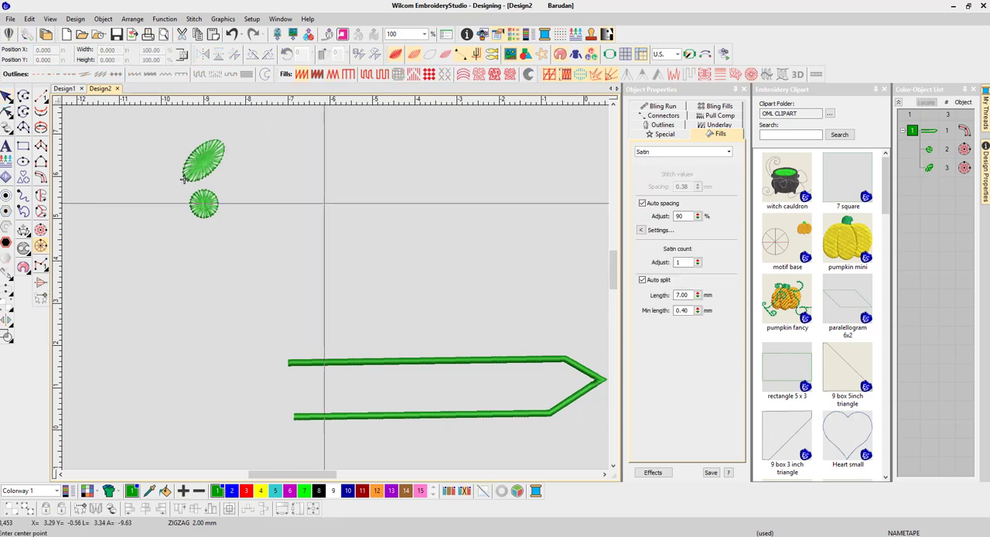
{"action": "left_click", "coordinate": [324, 203]}
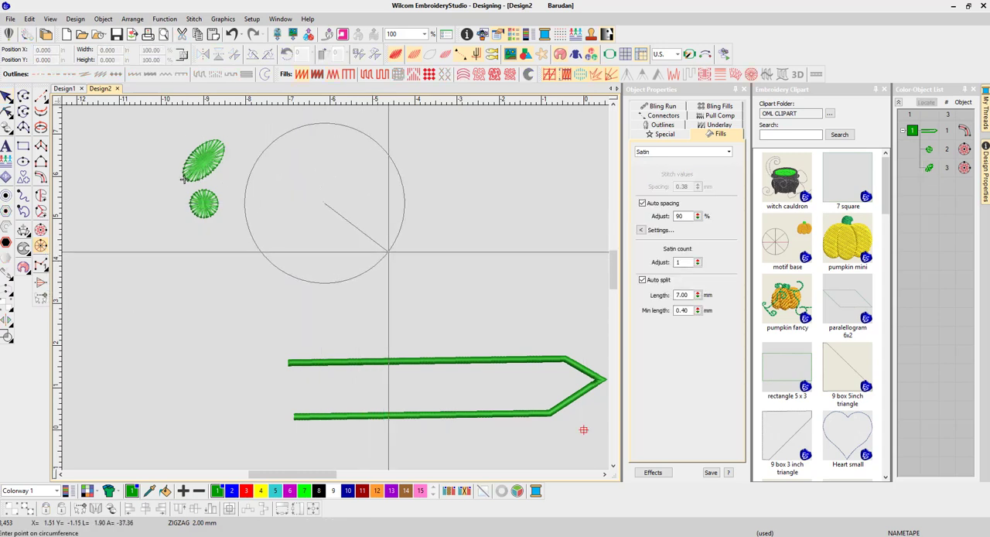
{"action": "left_click", "coordinate": [388, 251]}
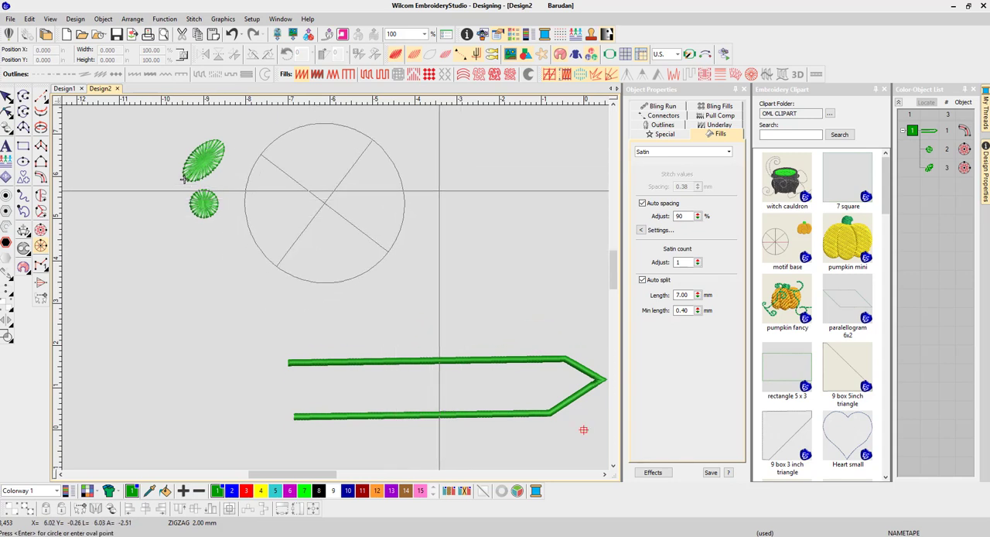
{"action": "key", "text": "Return"}
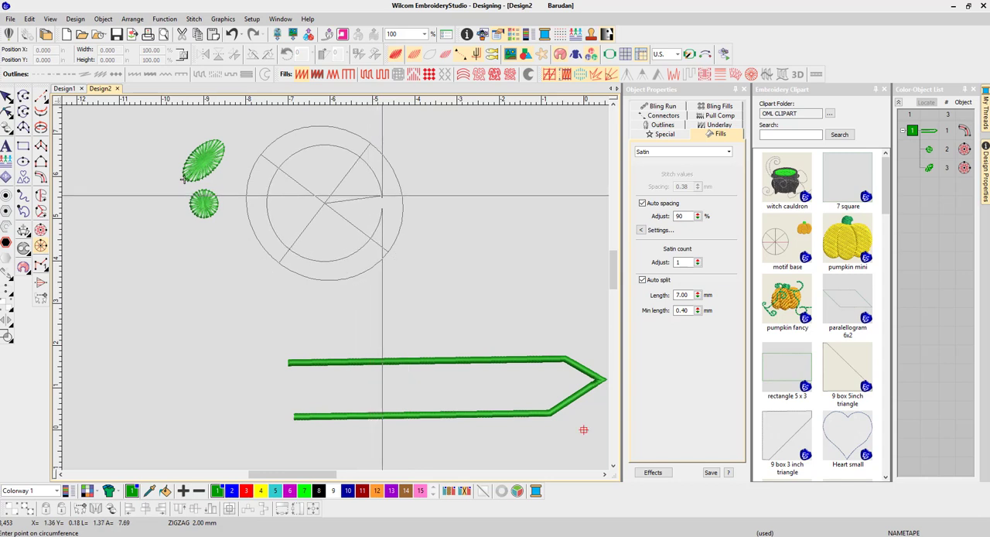
{"action": "left_click", "coordinate": [368, 237]}
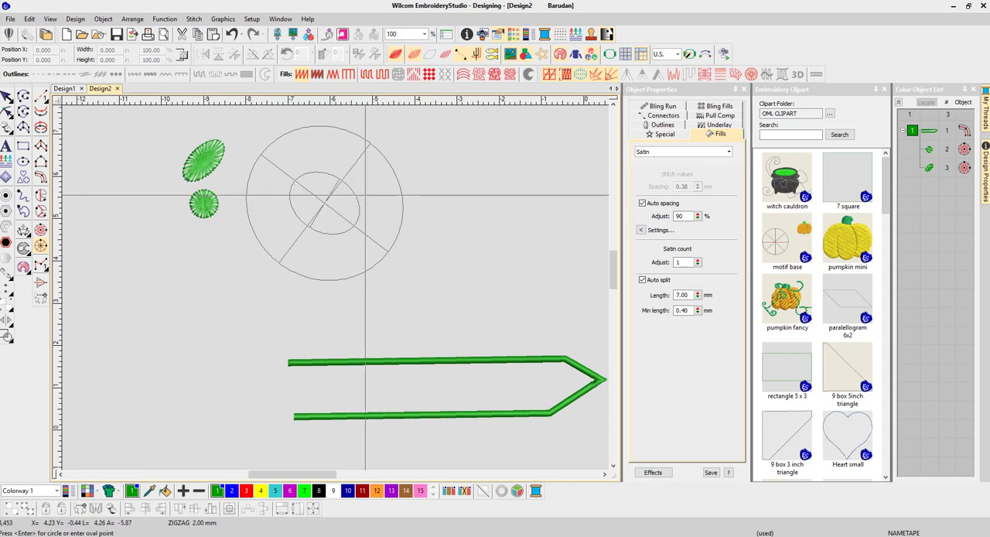
{"action": "left_click", "coordinate": [184, 180]}
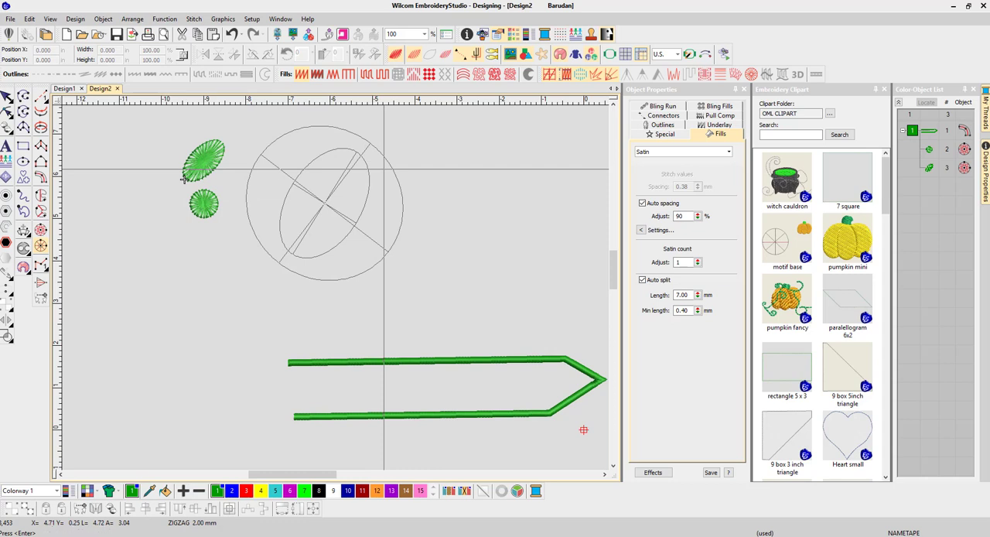
{"action": "key", "text": "Return"}
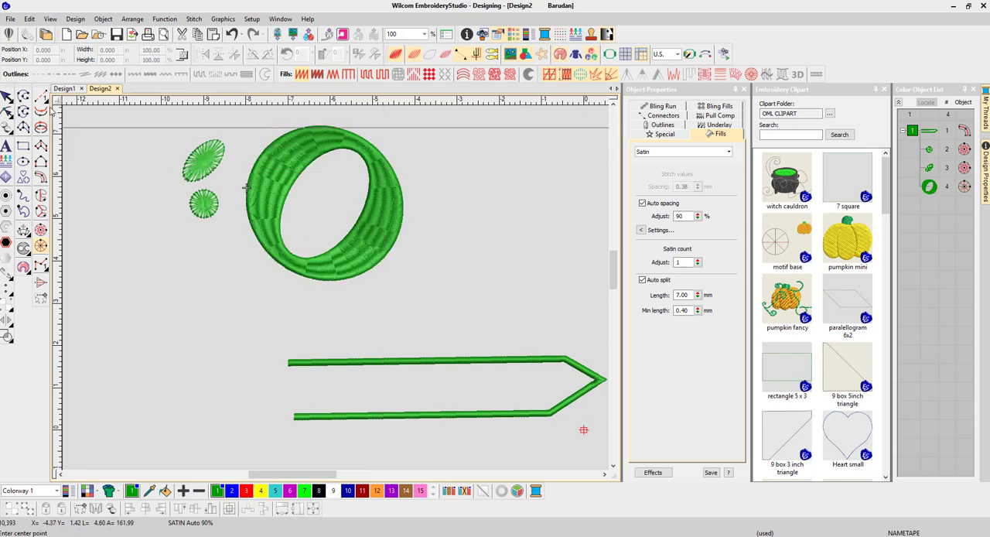
Step: Move the ring about 1 in to the right and return it to its place beside the ellipse
{"action": "left_click", "coordinate": [6, 96]}
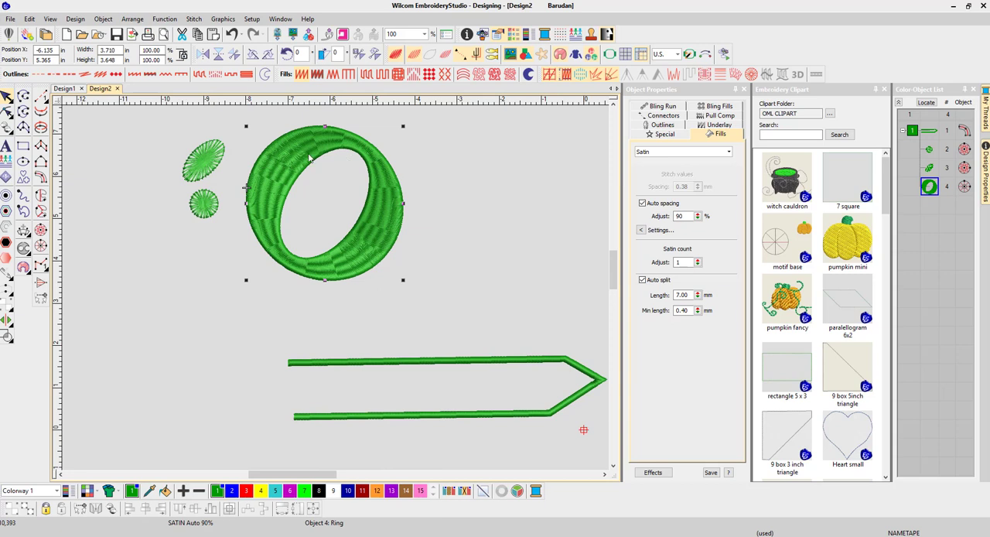
{"action": "left_click_drag", "start_coordinate": [368, 252], "coordinate": [412, 247]}
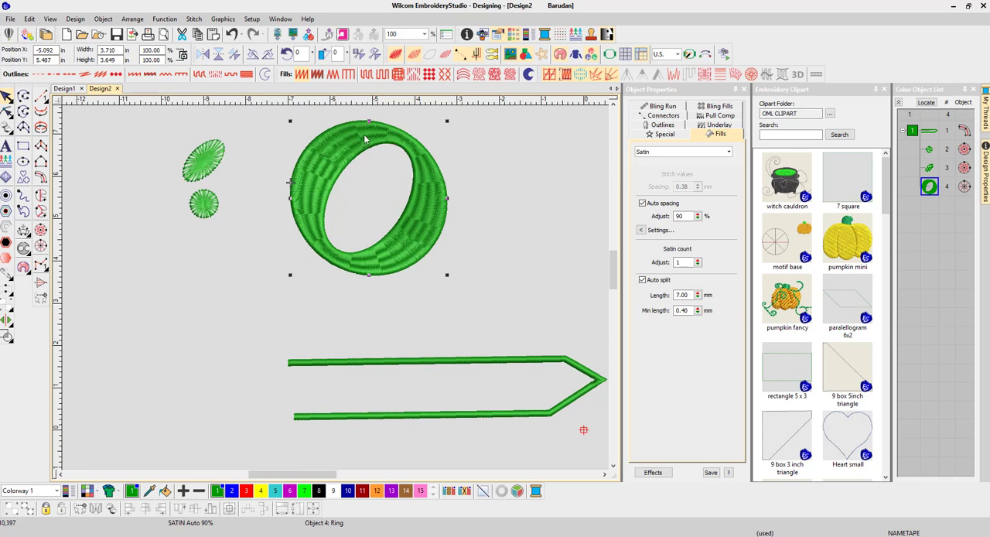
{"action": "left_click_drag", "start_coordinate": [366, 139], "coordinate": [336, 153]}
{"action": "left_click_drag", "start_coordinate": [396, 222], "coordinate": [382, 213]}
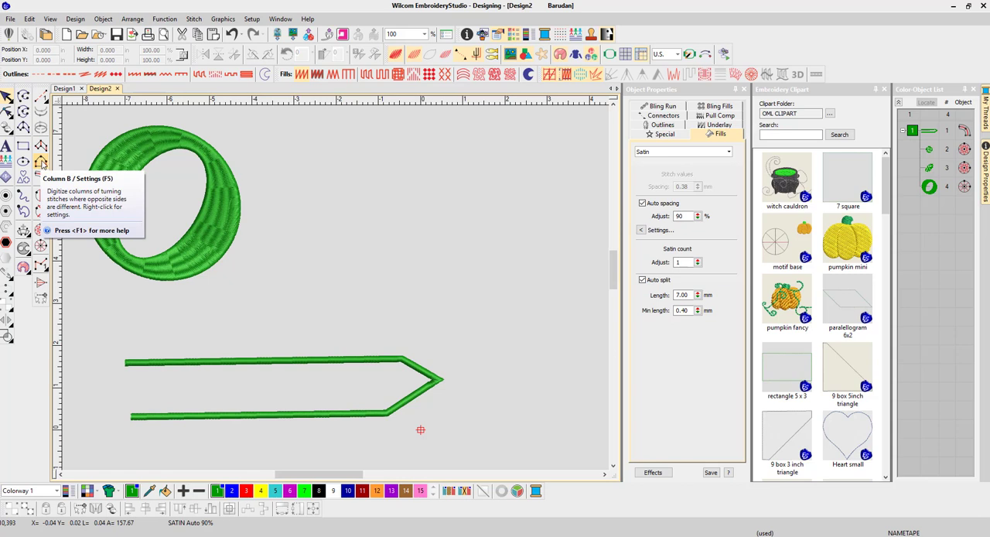
Step: Start a Column B shape right of the ring, forming side 1 from two sharp peaks and two curved humps over about 5.7 in
{"action": "left_click", "coordinate": [41, 161]}
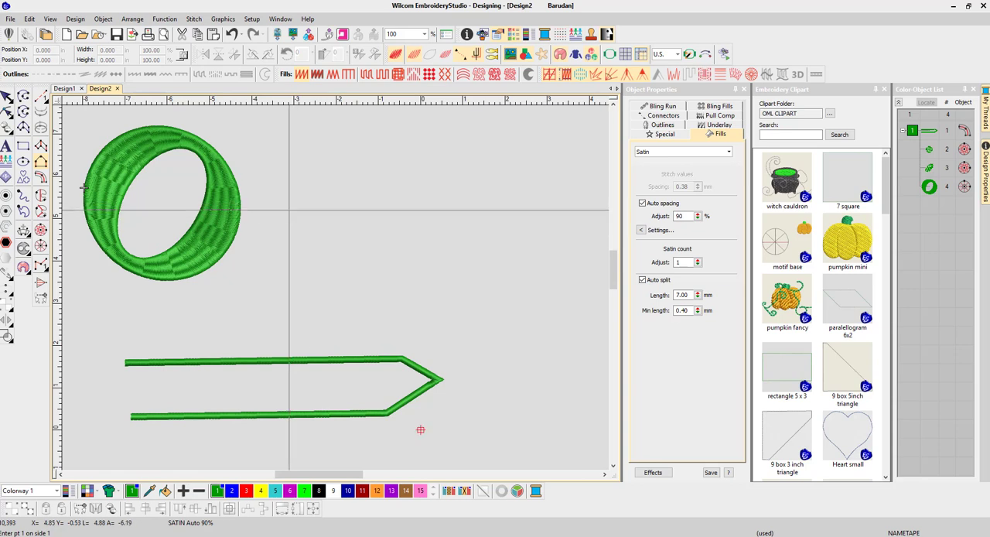
{"action": "left_click", "coordinate": [292, 210]}
{"action": "left_click", "coordinate": [325, 182]}
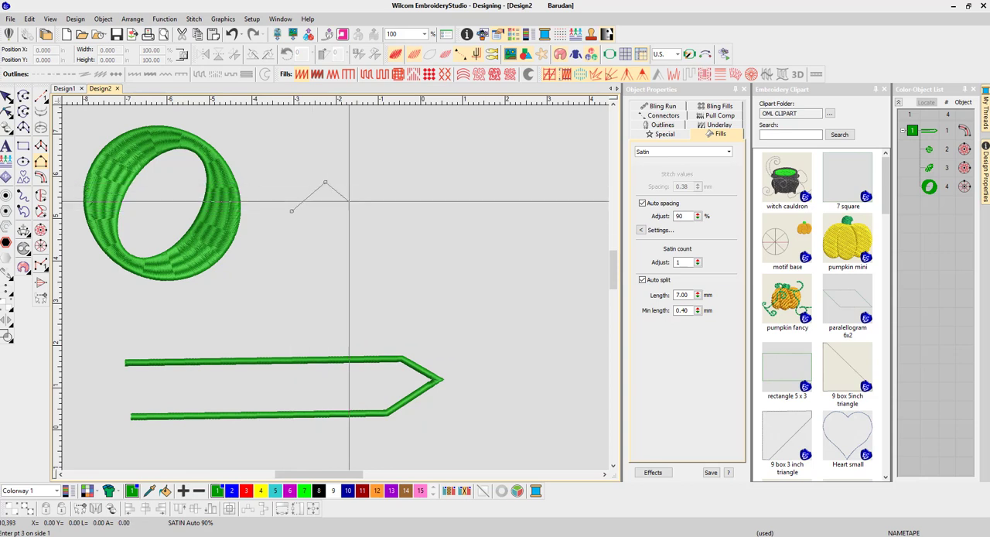
{"action": "left_click", "coordinate": [355, 215]}
{"action": "left_click", "coordinate": [381, 182]}
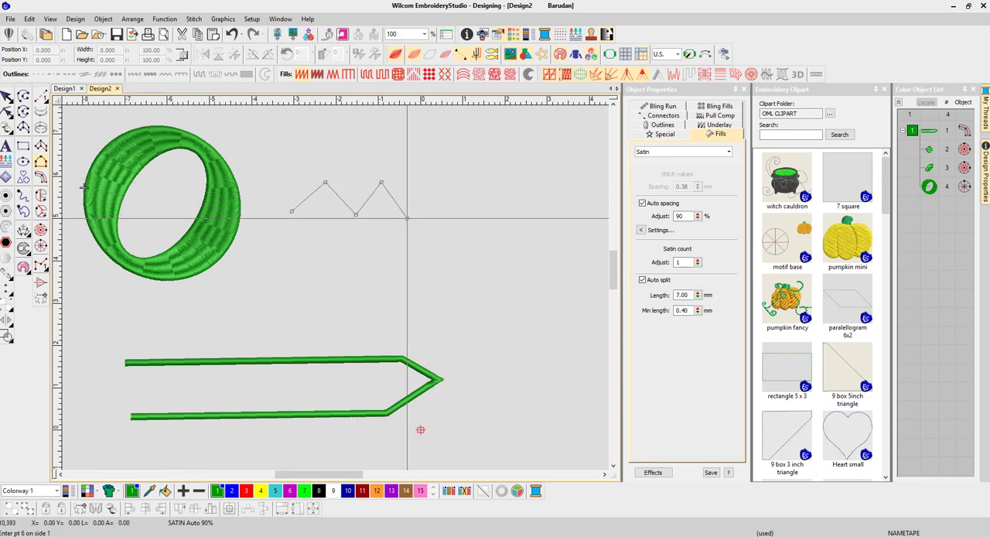
{"action": "left_click", "coordinate": [407, 218]}
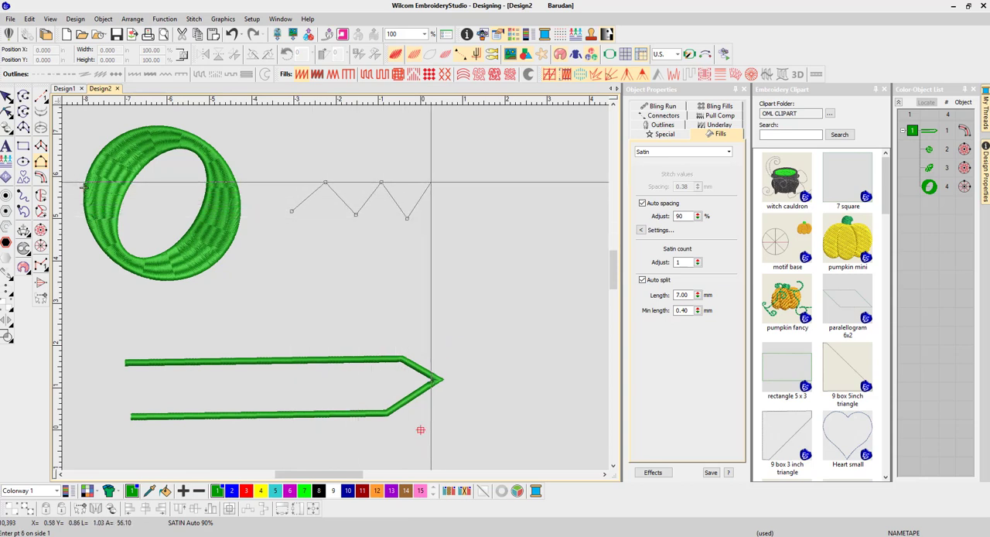
{"action": "right_click", "coordinate": [457, 223]}
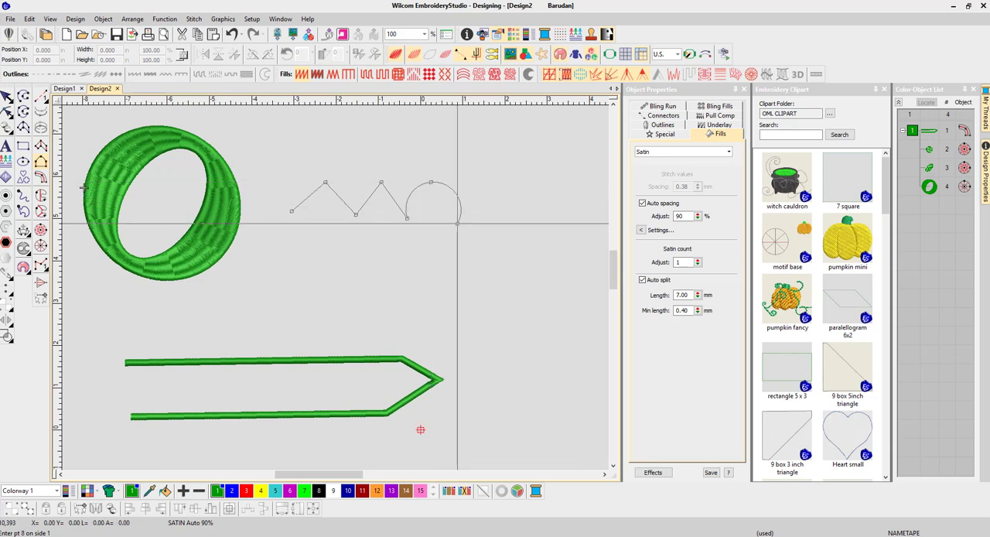
{"action": "right_click", "coordinate": [495, 183]}
{"action": "right_click", "coordinate": [529, 230]}
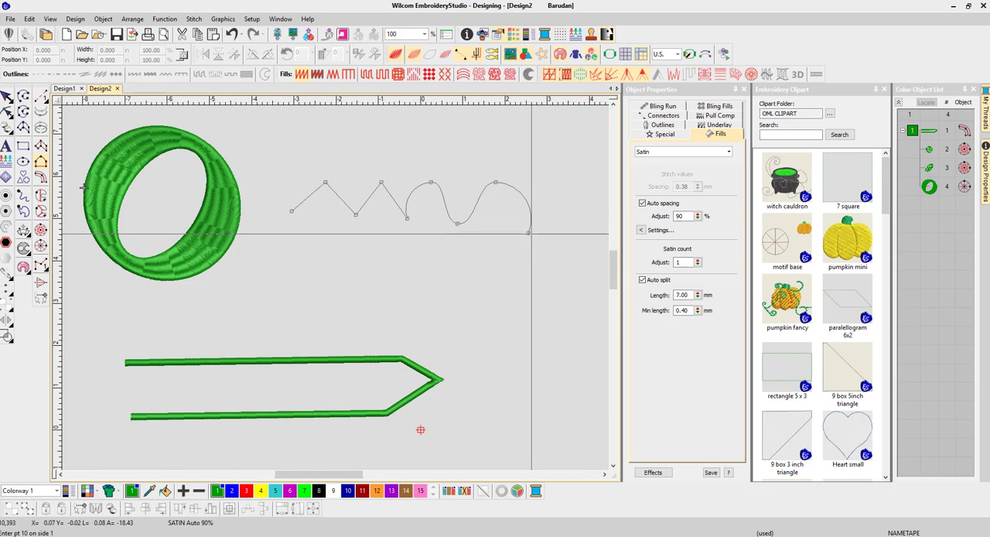
{"action": "right_click", "coordinate": [529, 230]}
{"action": "key", "text": "Return"}
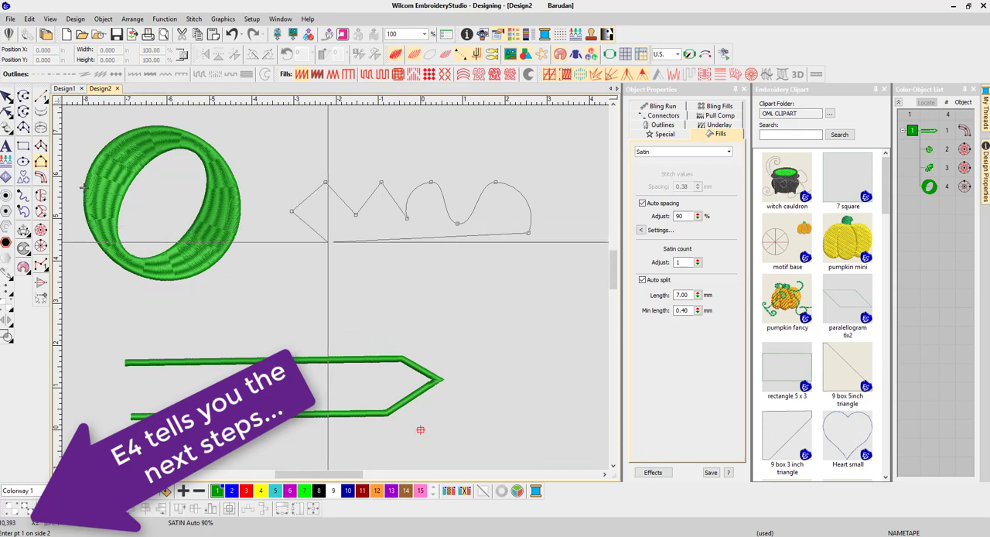
Step: Define side 2 as a straight baseline about 4.5 in long below side 1, generate the Column B stitches and select the shape
{"action": "left_click", "coordinate": [324, 246]}
{"action": "left_click", "coordinate": [511, 244]}
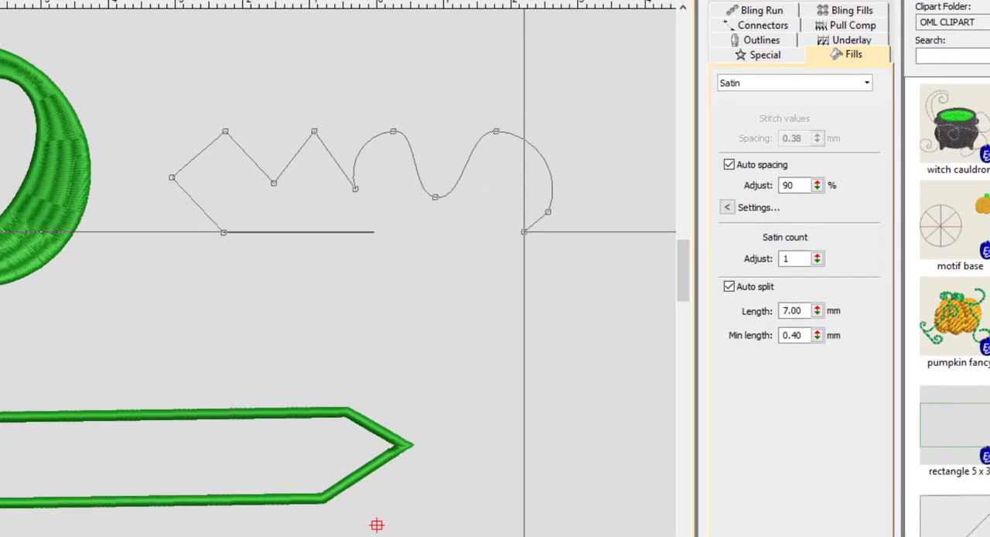
{"action": "key", "text": "Return"}
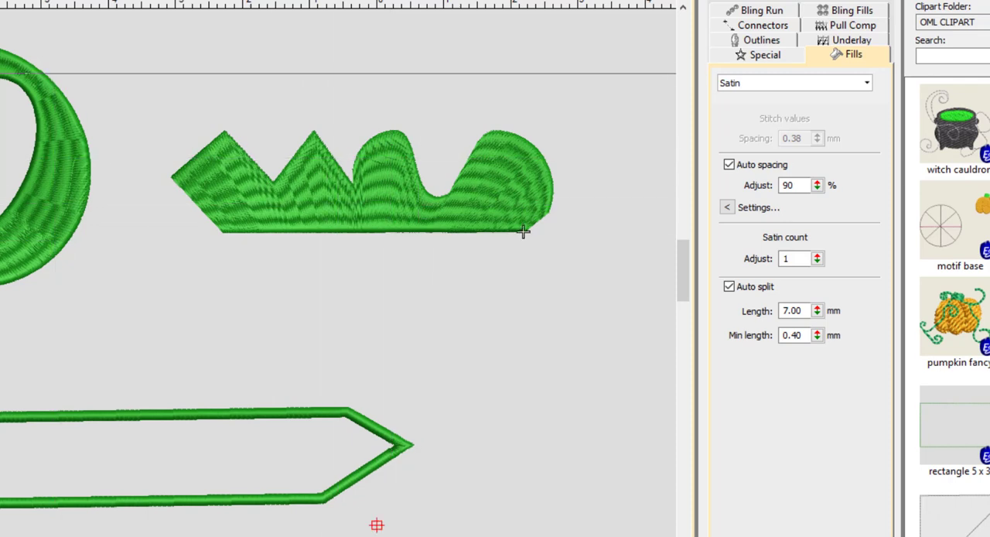
{"action": "left_click", "coordinate": [1, 73]}
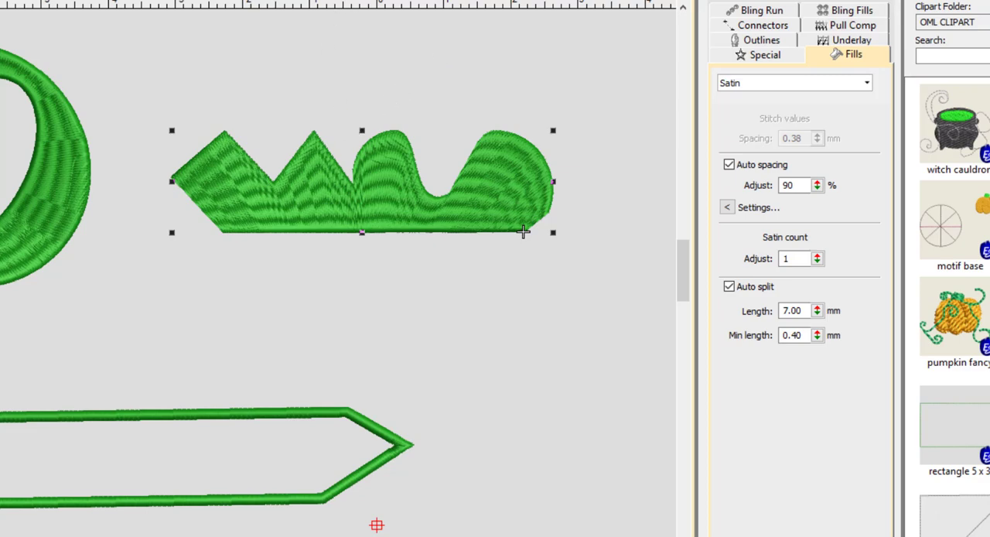
Step: Hide the design's stitches, show them again, and clear the selection
{"action": "left_click", "coordinate": [399, 58]}
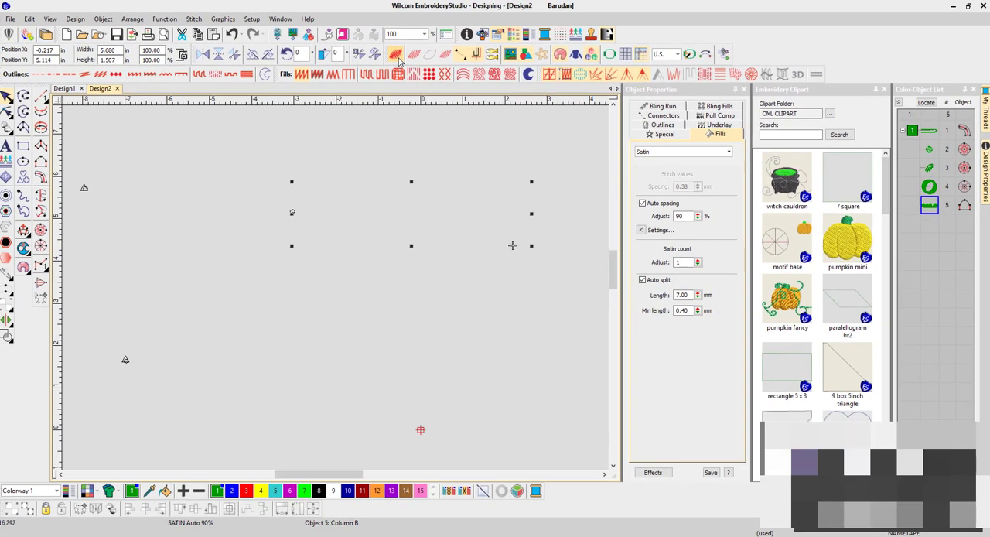
{"action": "left_click", "coordinate": [399, 58]}
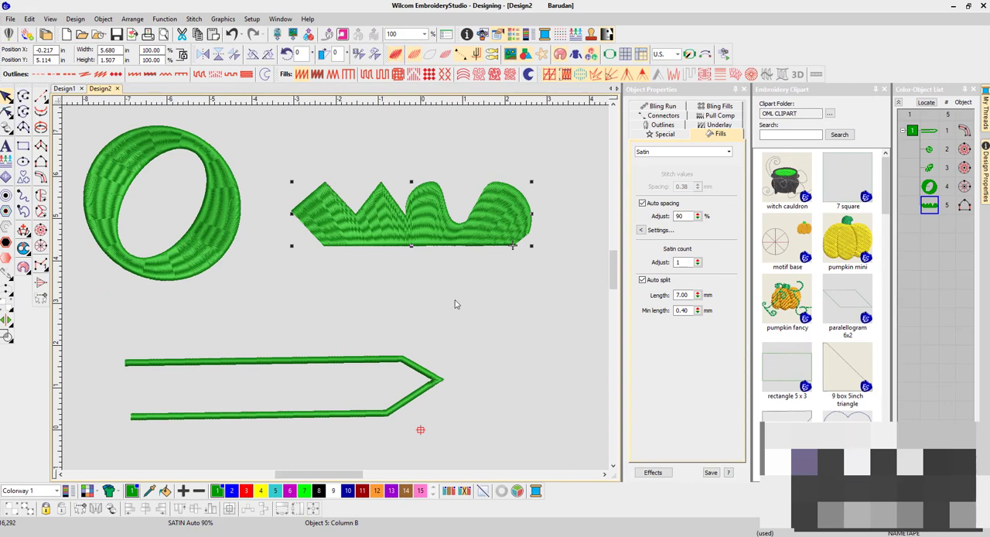
{"action": "left_click", "coordinate": [275, 312]}
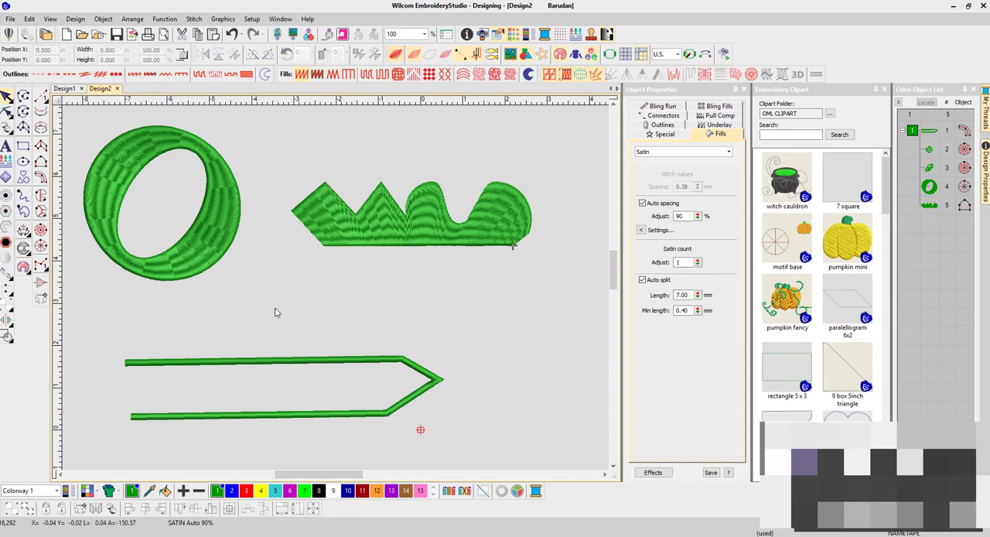
Step: Change the Column B shape's fill to Tatami and move it about 0.1 in left and 0.3 in up
{"action": "left_click", "coordinate": [325, 232]}
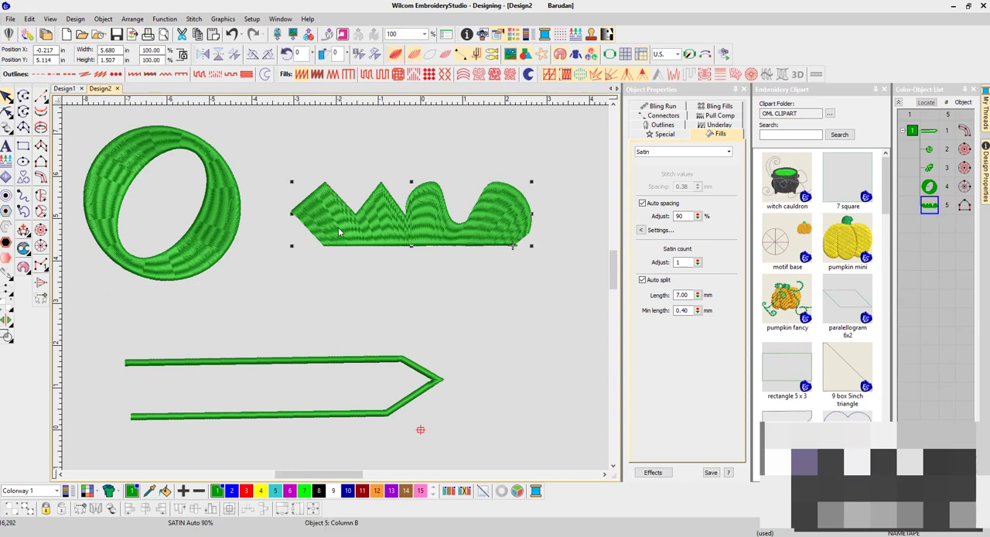
{"action": "left_click", "coordinate": [370, 78]}
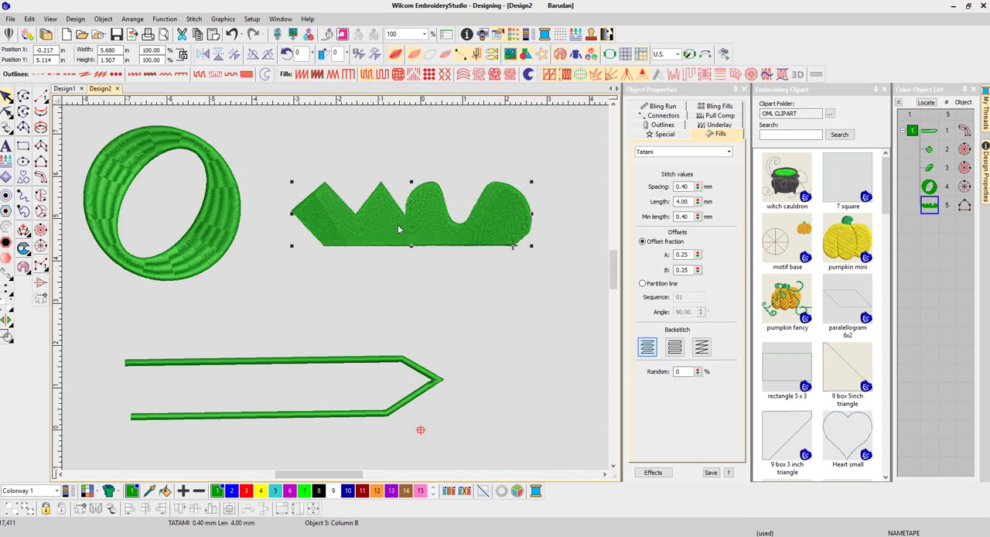
{"action": "left_click_drag", "start_coordinate": [399, 226], "coordinate": [393, 212]}
Step: Examine the Column B shape's Tatami stitches up close and delete the shape from the design
{"action": "scroll", "coordinate": [393, 212], "scroll_direction": "up", "scroll_amount": 4}
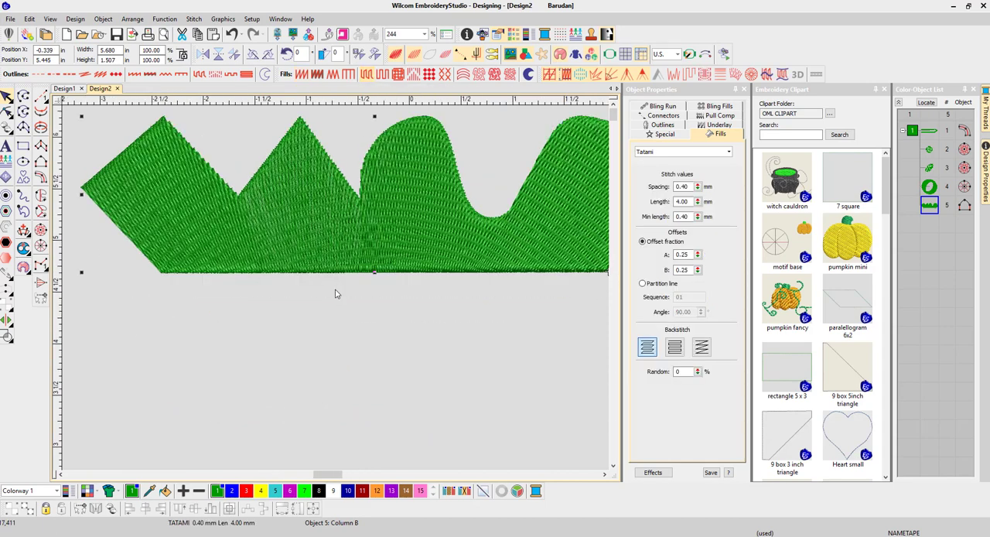
{"action": "scroll", "coordinate": [335, 294], "scroll_direction": "up", "scroll_amount": 1}
{"action": "scroll", "coordinate": [333, 262], "scroll_direction": "down", "scroll_amount": 1}
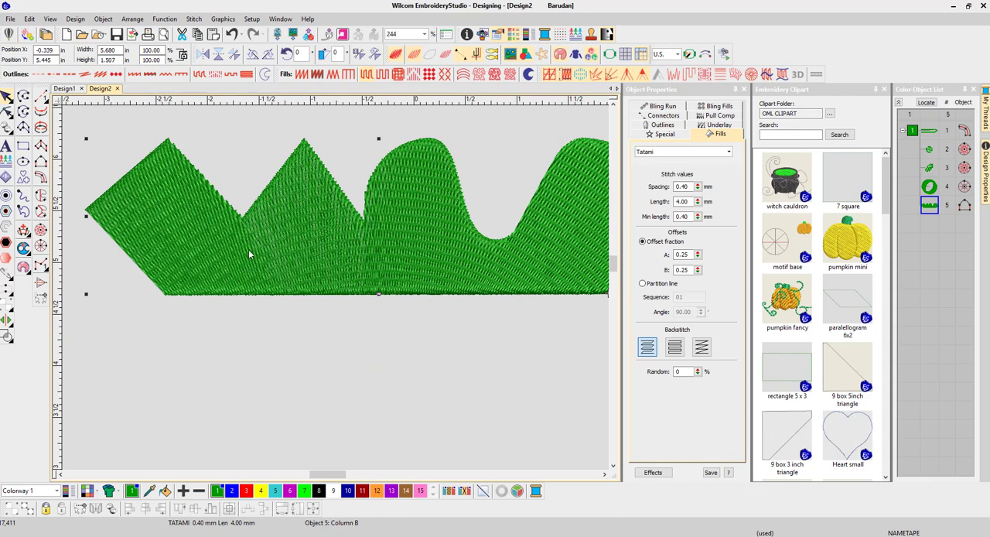
{"action": "scroll", "coordinate": [340, 269], "scroll_direction": "down", "scroll_amount": 6}
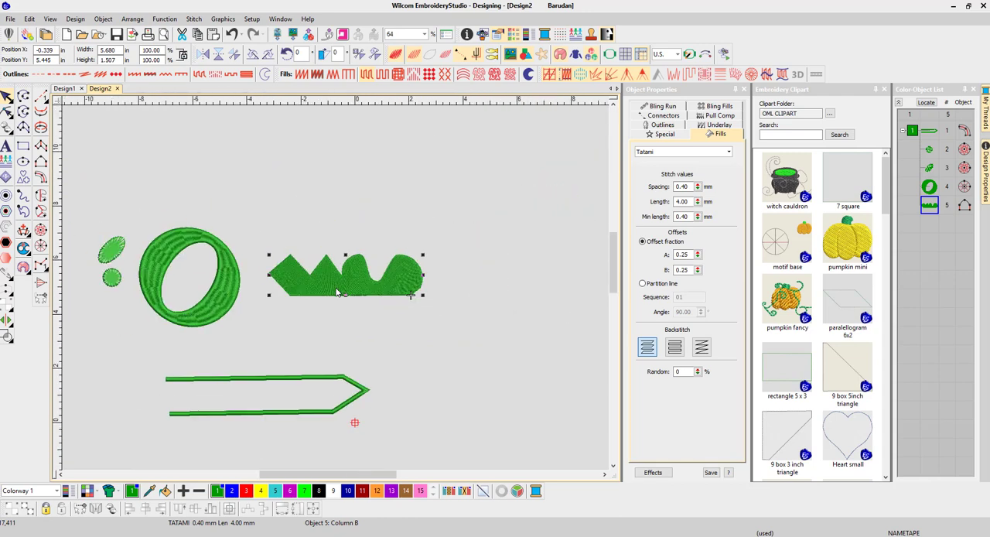
{"action": "scroll", "coordinate": [326, 285], "scroll_direction": "up", "scroll_amount": 1}
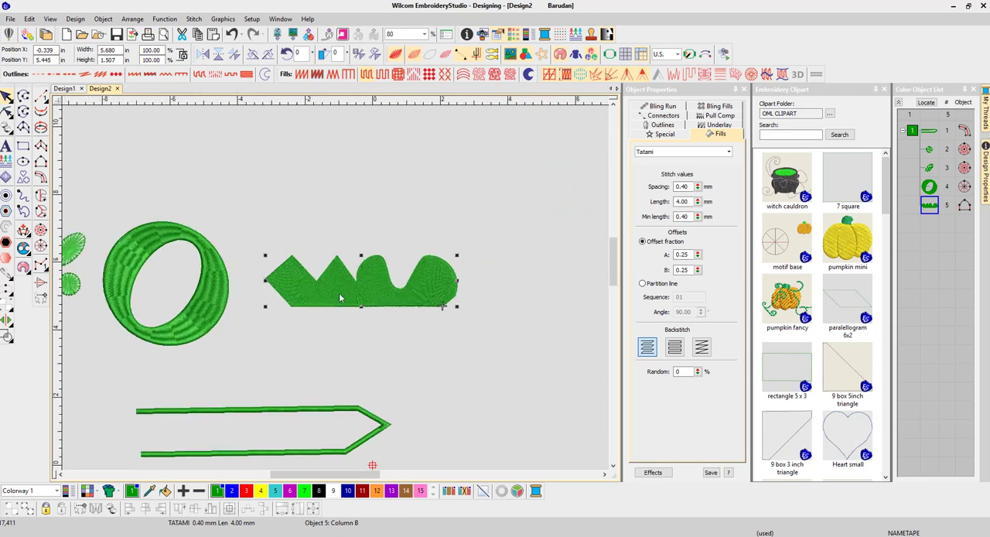
{"action": "key", "text": "Delete"}
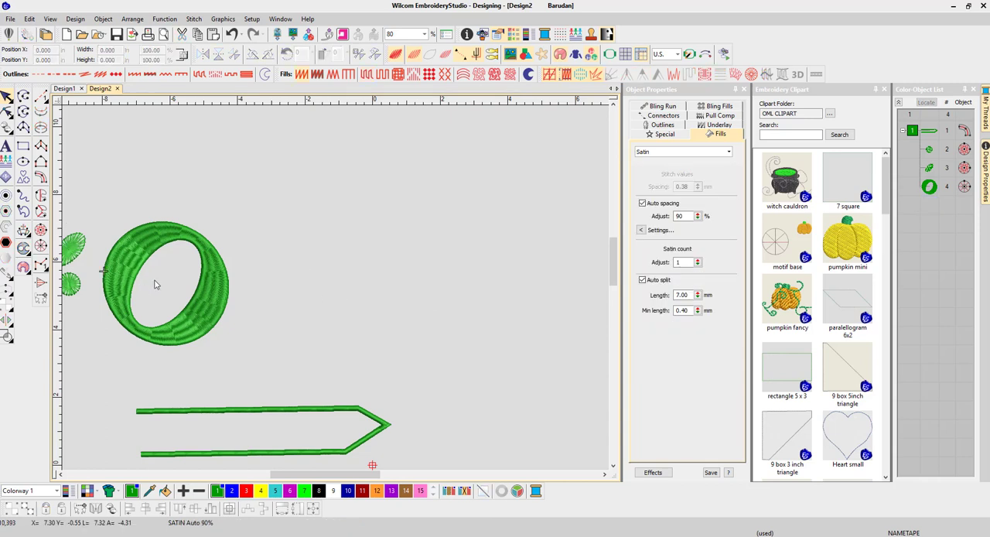
Step: Move the ring about 1.5 in right and 2.4 in up, and delete the pointed column outline below it
{"action": "left_click_drag", "start_coordinate": [206, 324], "coordinate": [255, 244]}
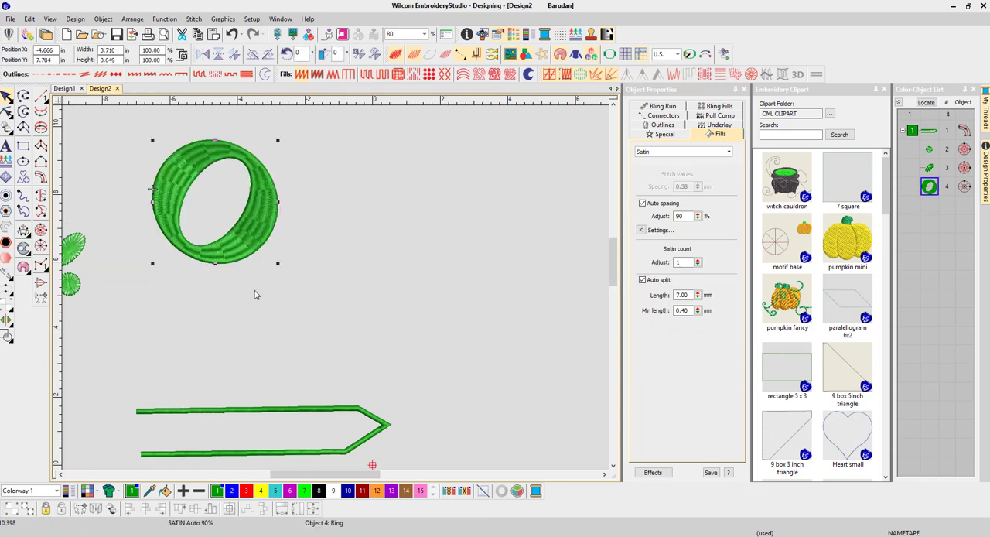
{"action": "left_click", "coordinate": [192, 409]}
{"action": "key", "text": "Delete"}
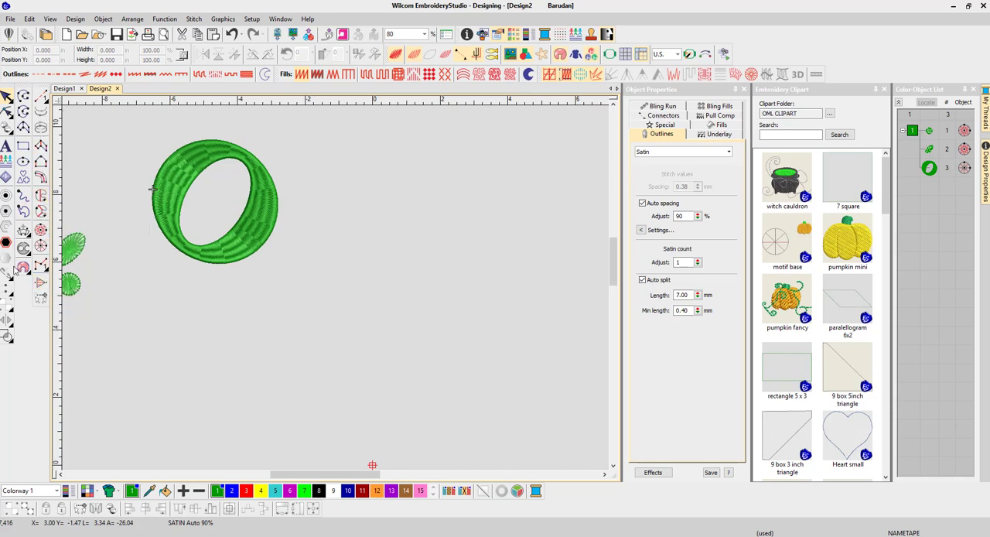
Step: Move the ring about 2.4 in right and 0.4 in down, and try a Backstitch outline on it before applying Stemstitch
{"action": "left_click_drag", "start_coordinate": [237, 246], "coordinate": [320, 259]}
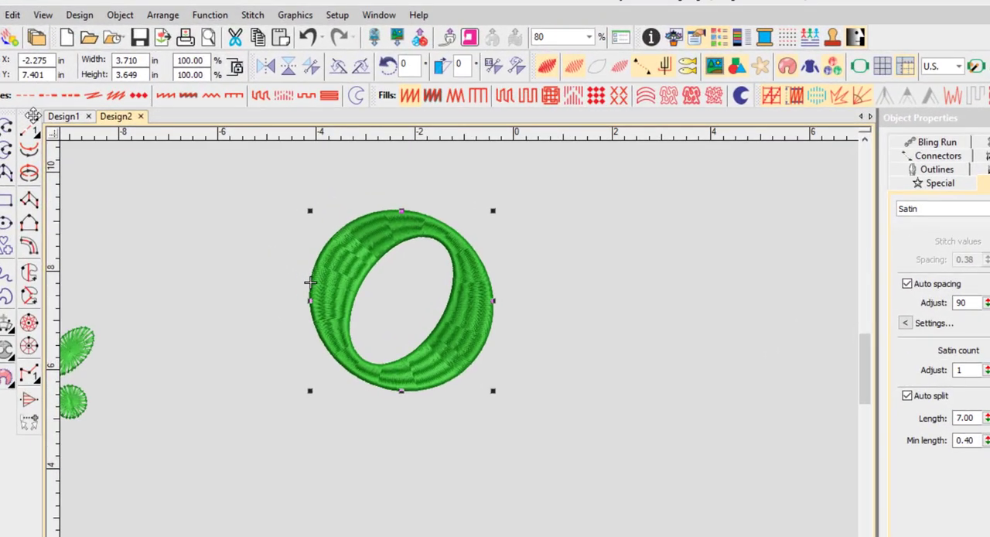
{"action": "left_click", "coordinate": [93, 96]}
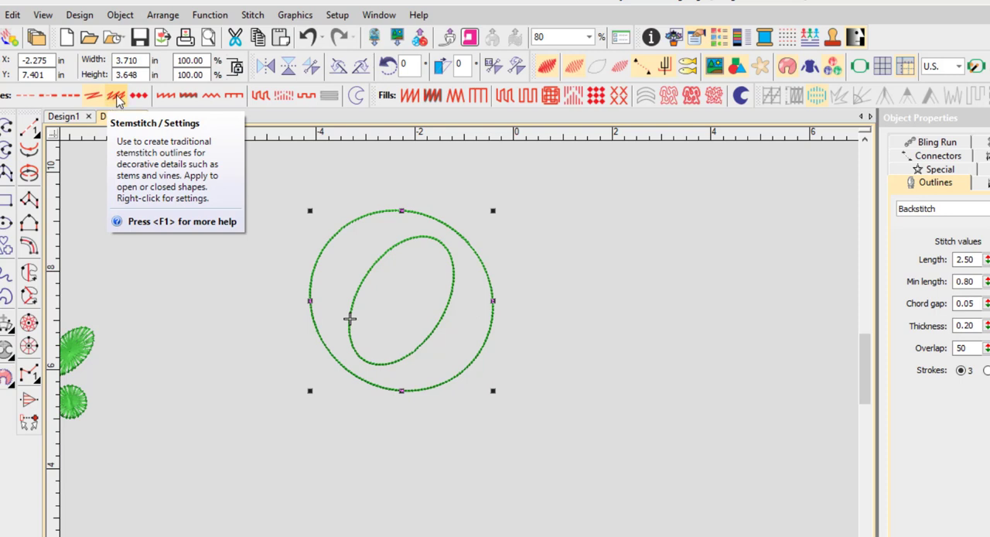
{"action": "left_click", "coordinate": [116, 99]}
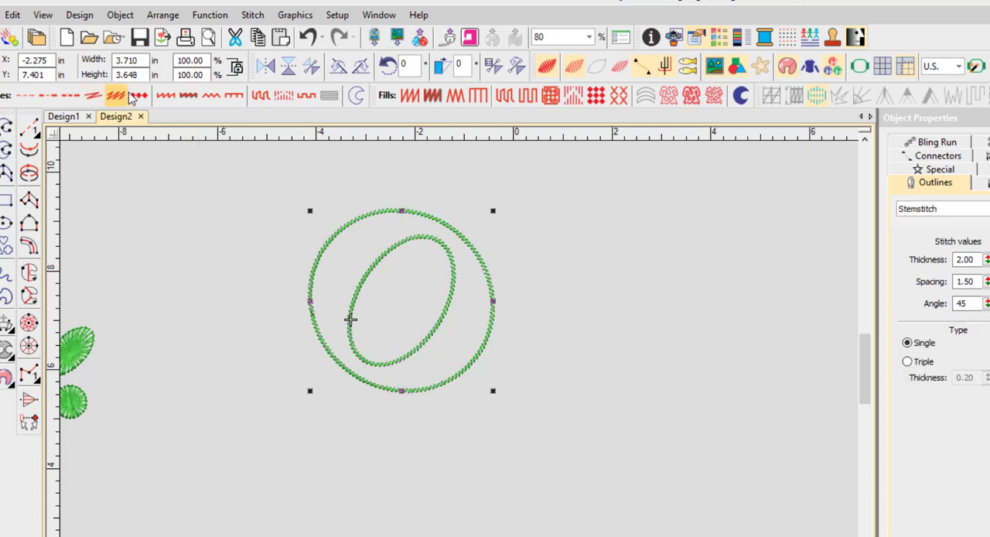
Step: Try Motif Run, Satin, Zigzag and E Stitch outlines in turn on the ring
{"action": "left_click", "coordinate": [140, 93]}
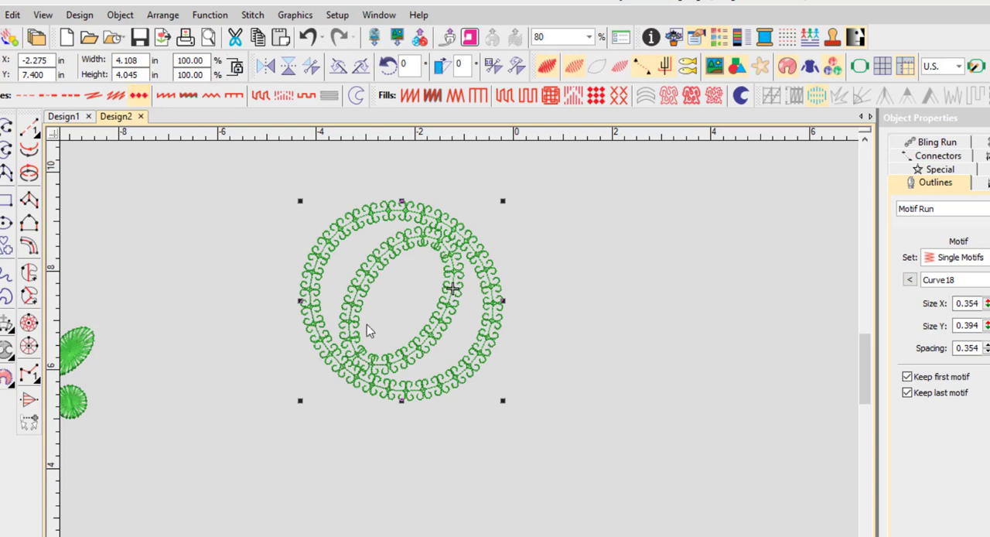
{"action": "left_click", "coordinate": [166, 97]}
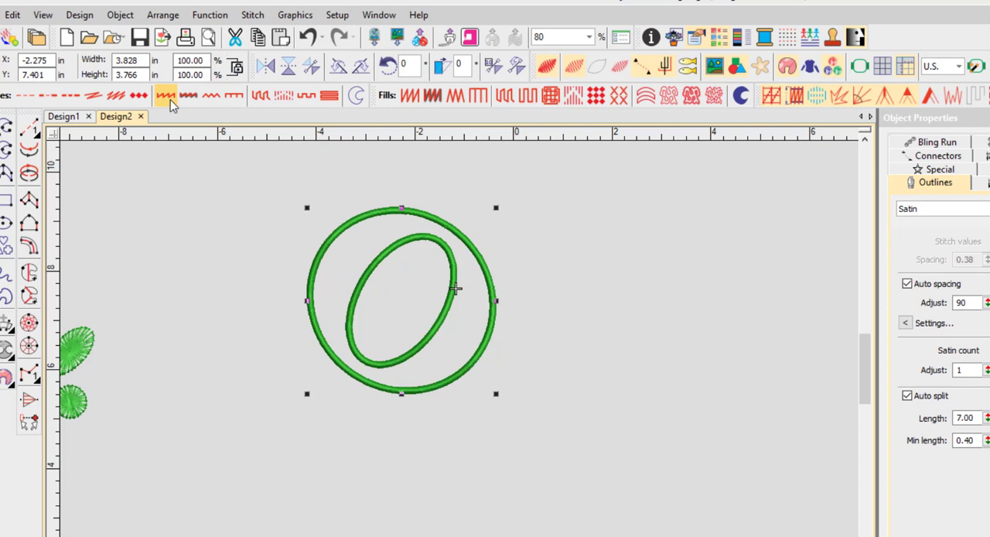
{"action": "left_click", "coordinate": [211, 98]}
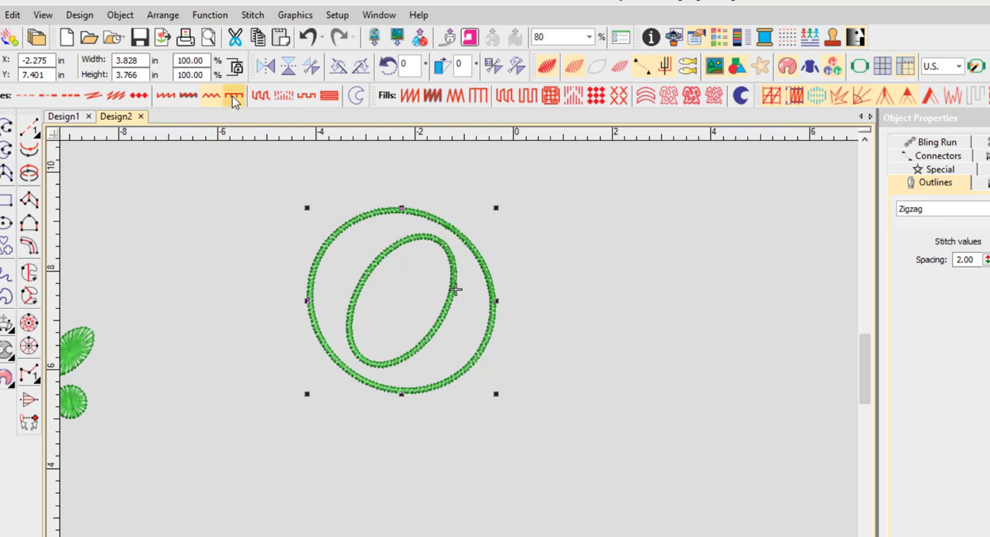
{"action": "left_click", "coordinate": [234, 101]}
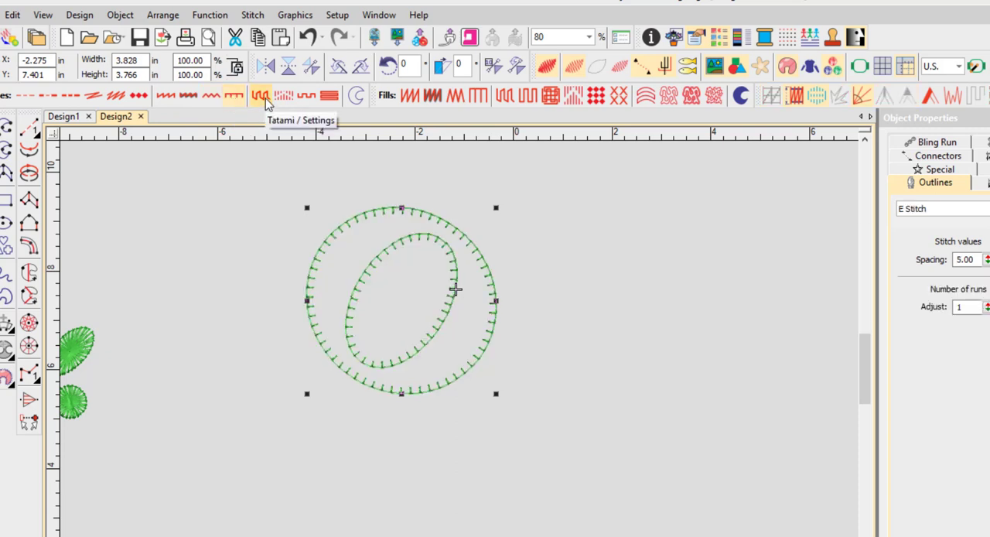
Step: Try Tatami, Square and Contour outlines on the ring before giving it a Satin fill
{"action": "left_click", "coordinate": [261, 96]}
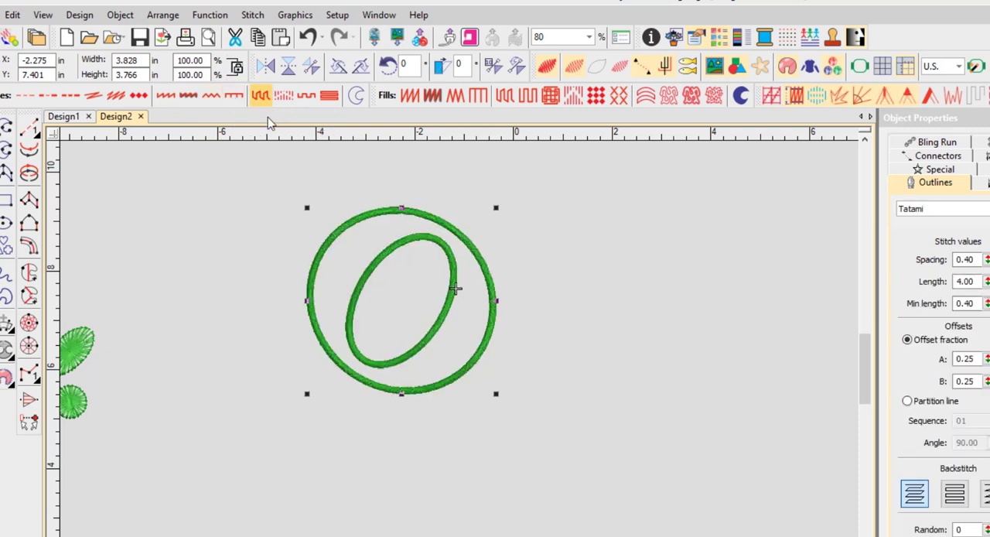
{"action": "left_click", "coordinate": [307, 98]}
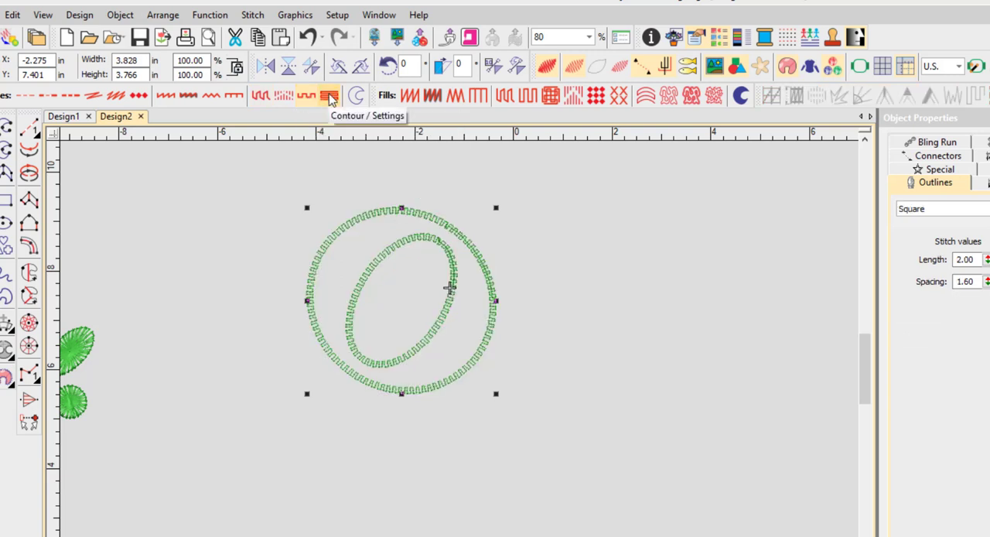
{"action": "left_click", "coordinate": [329, 97]}
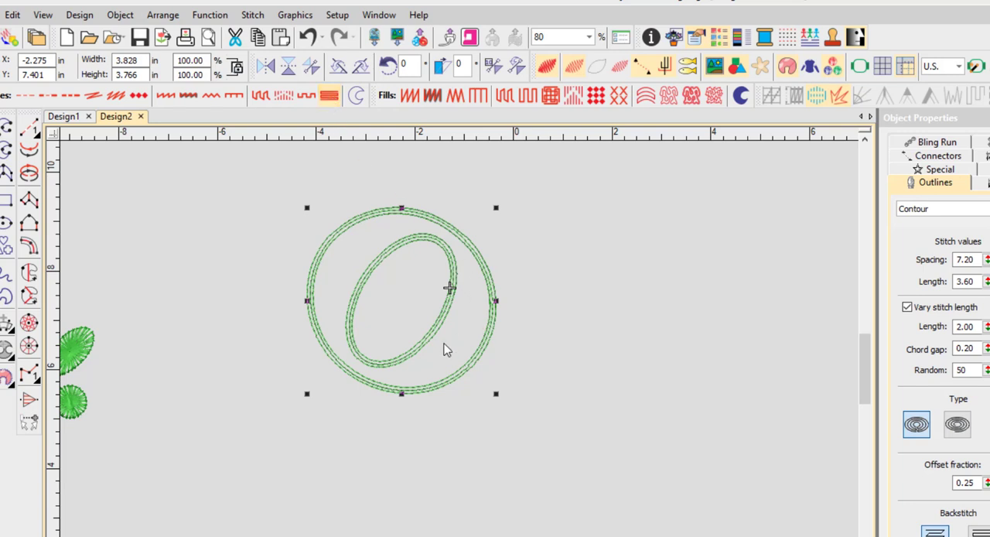
{"action": "left_click", "coordinate": [410, 95]}
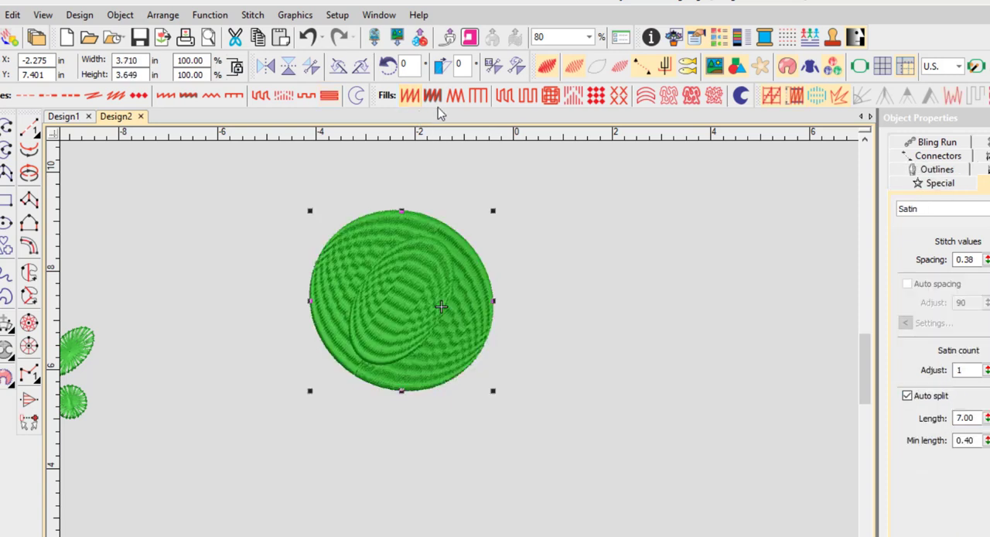
Step: Move the inner ellipse about 5 in right, clear of the large circle, and select the circle
{"action": "left_click", "coordinate": [563, 269]}
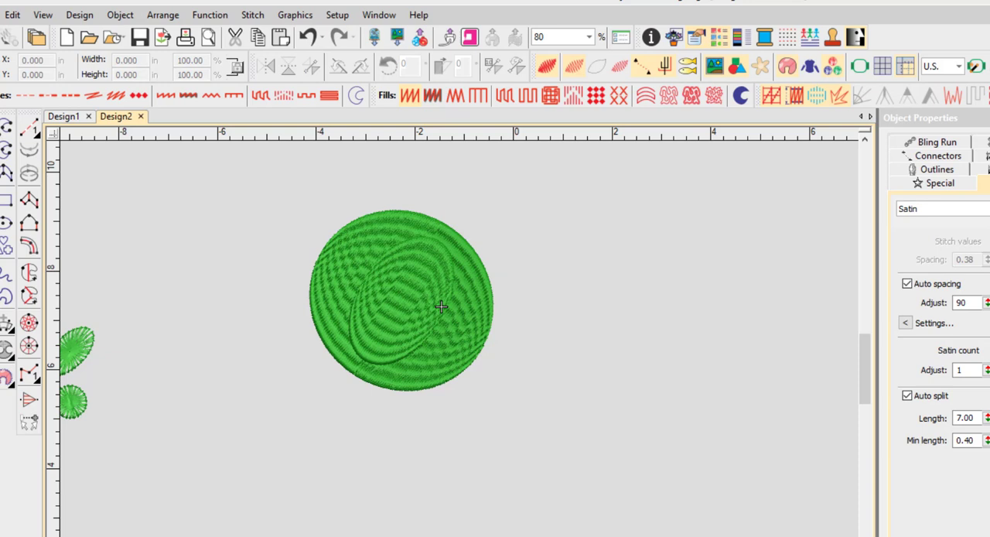
{"action": "left_click", "coordinate": [441, 307]}
{"action": "mouse_move", "coordinate": [406, 299]}
{"action": "left_mouse_down"}
{"action": "mouse_move", "coordinate": [668, 306]}
{"action": "mouse_move", "coordinate": [402, 339]}
{"action": "mouse_move", "coordinate": [404, 312]}
{"action": "left_mouse_up"}
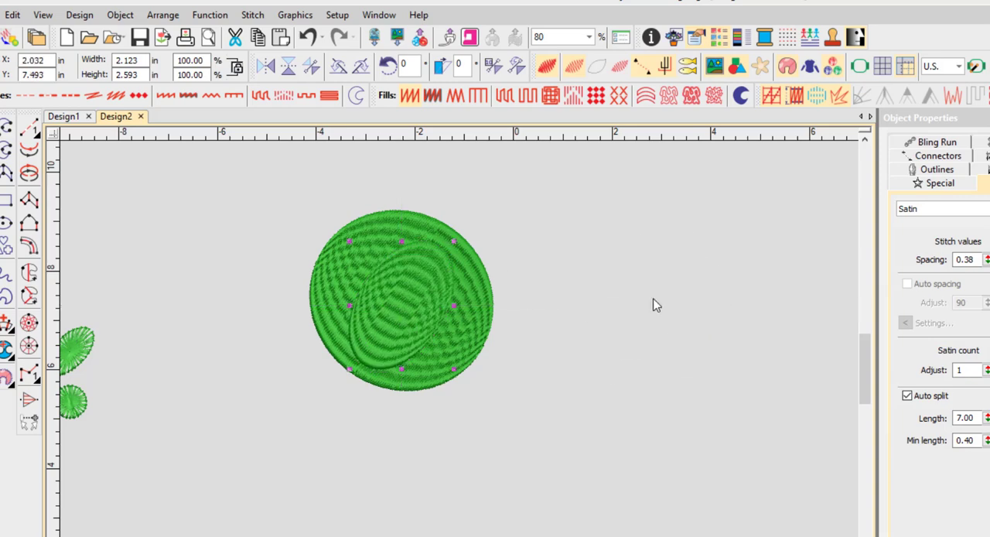
{"action": "key", "text": "ctrl+z"}
{"action": "left_click", "coordinate": [423, 304]}
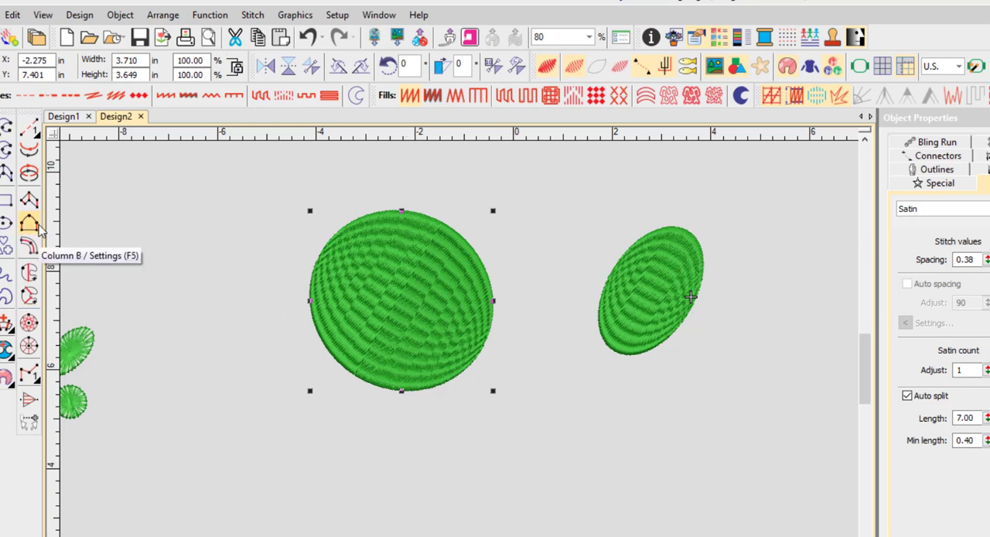
Step: Draw a Satin-filled elliptical ring with a round hole, about 2.5 in wide and 2.45 in high, below the large circle
{"action": "left_click", "coordinate": [29, 346]}
{"action": "left_click", "coordinate": [379, 465]}
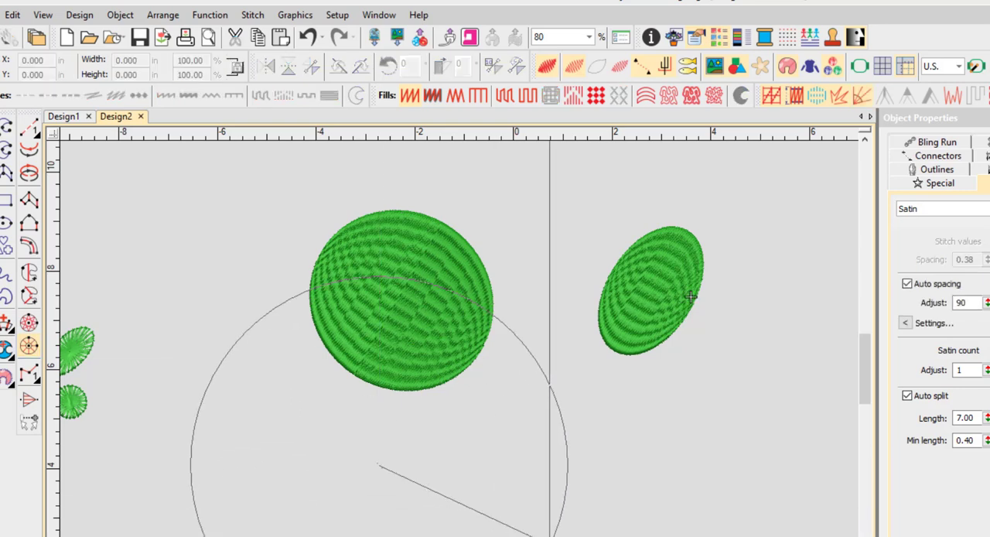
{"action": "left_click", "coordinate": [432, 516]}
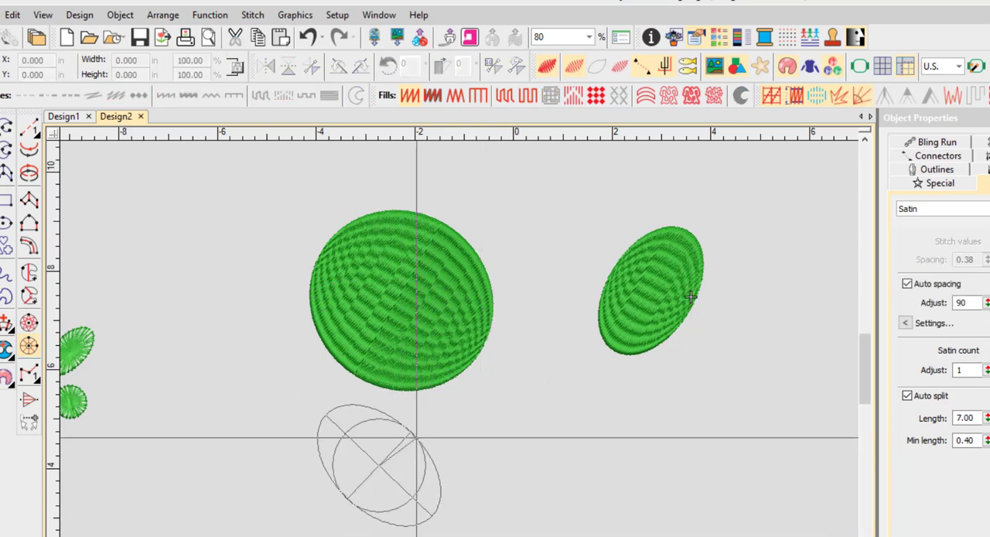
{"action": "left_click", "coordinate": [393, 453]}
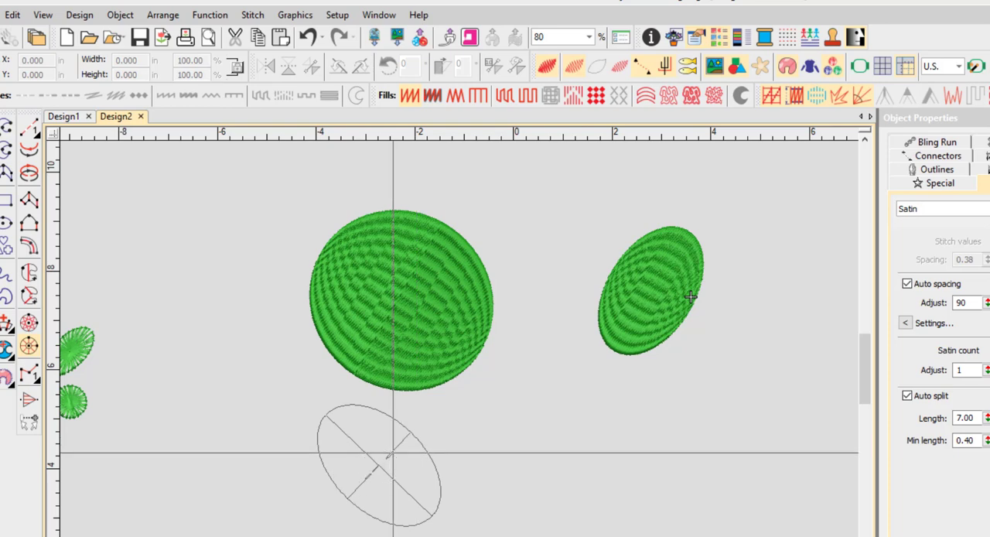
{"action": "left_click", "coordinate": [429, 454]}
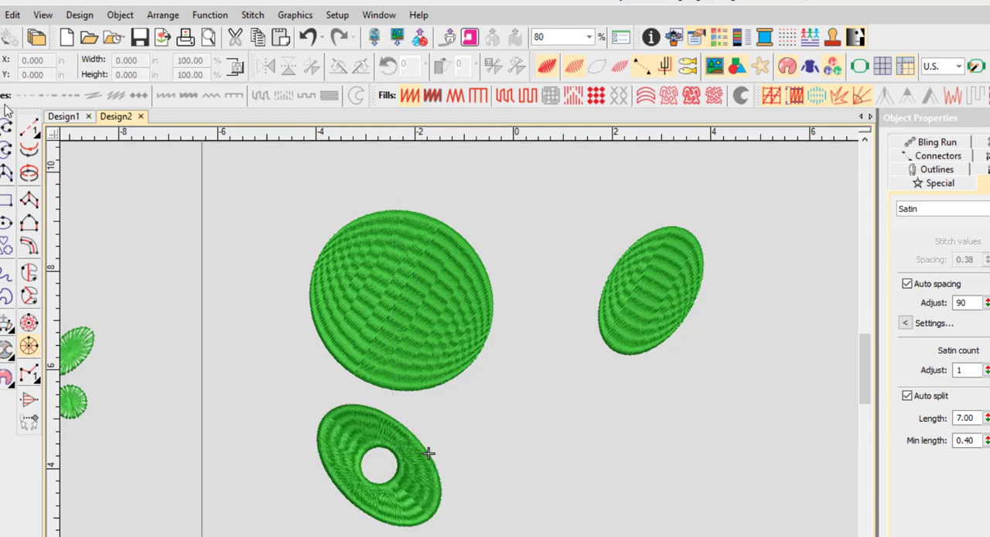
{"action": "left_click", "coordinate": [2, 126]}
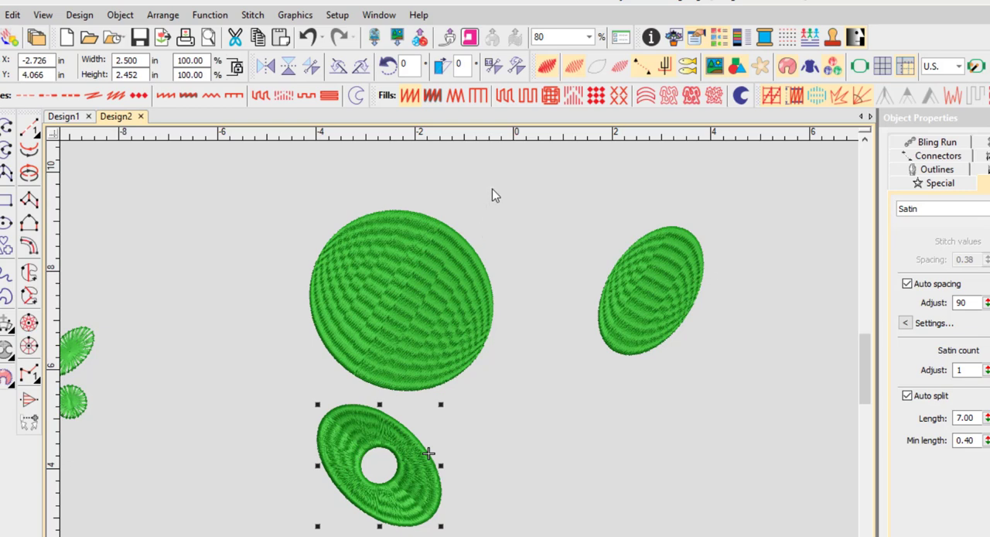
Step: Try Satin Raised, Zigzag, Tatami and Square fills on the new ring and inspect the Square stitches up close
{"action": "left_click", "coordinate": [430, 97]}
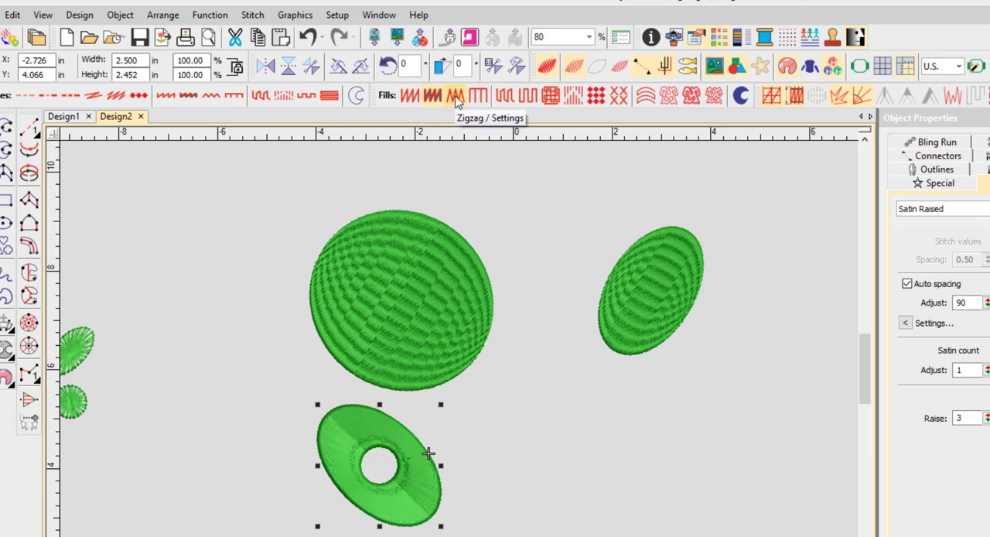
{"action": "left_click", "coordinate": [455, 97]}
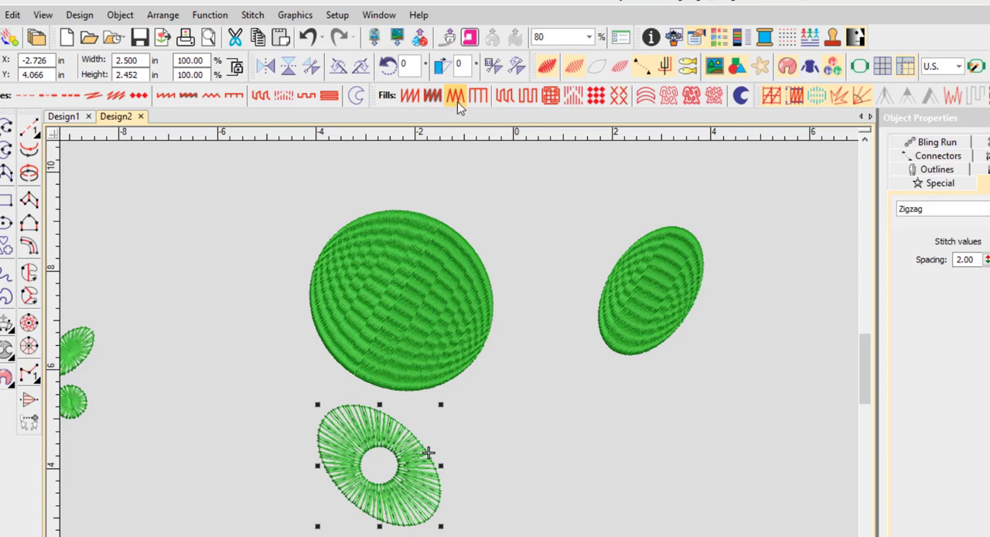
{"action": "left_click", "coordinate": [500, 99]}
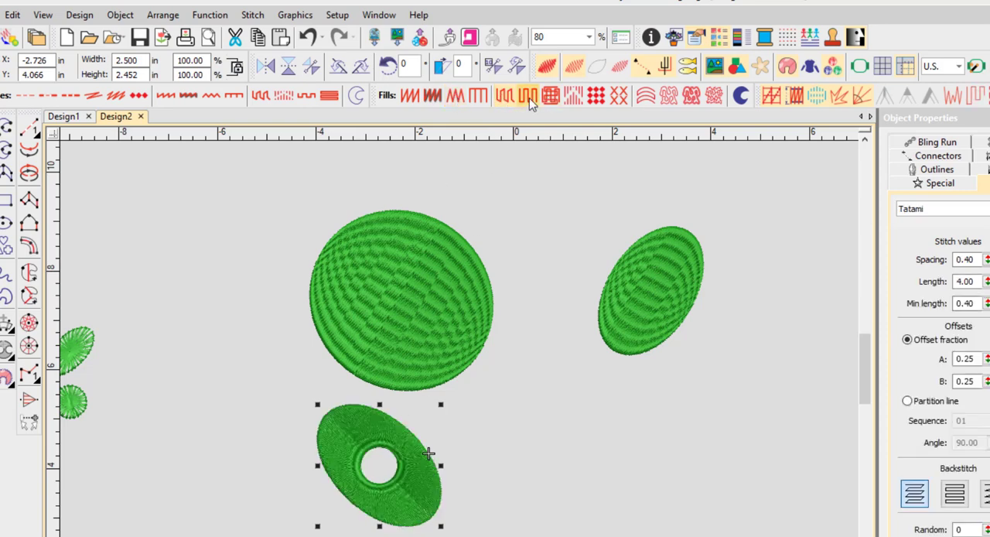
{"action": "left_click", "coordinate": [550, 97]}
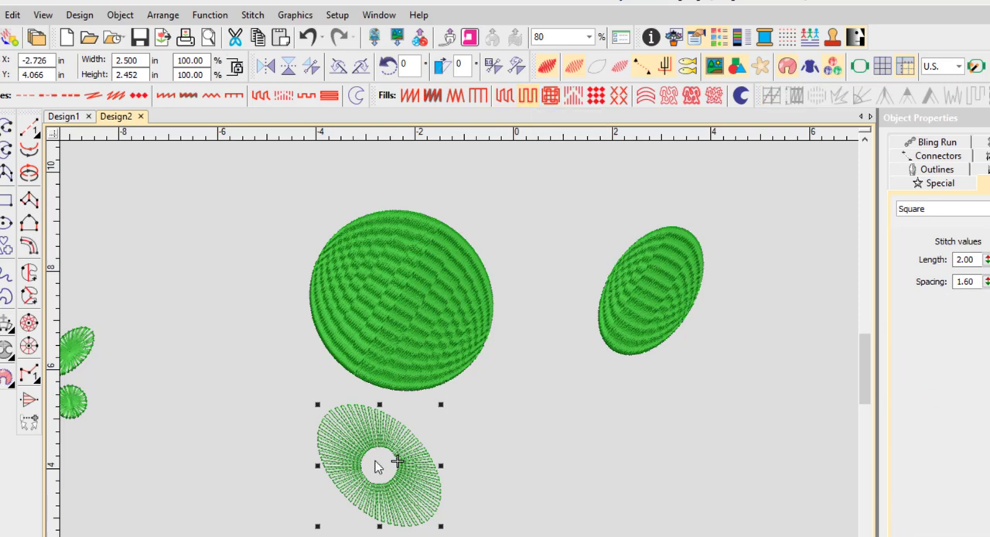
{"action": "scroll", "coordinate": [378, 467], "scroll_direction": "up", "scroll_amount": 8}
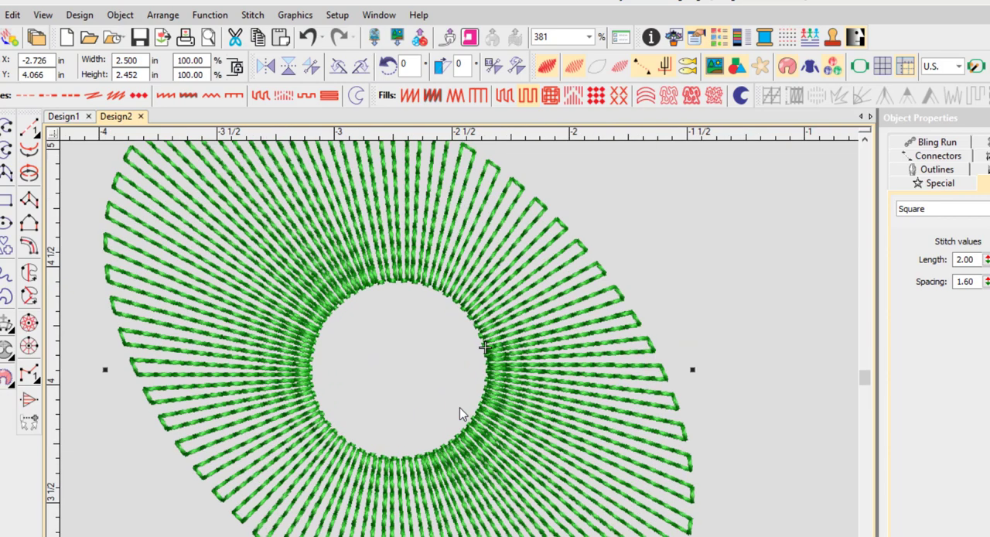
{"action": "scroll", "coordinate": [459, 413], "scroll_direction": "down", "scroll_amount": 6}
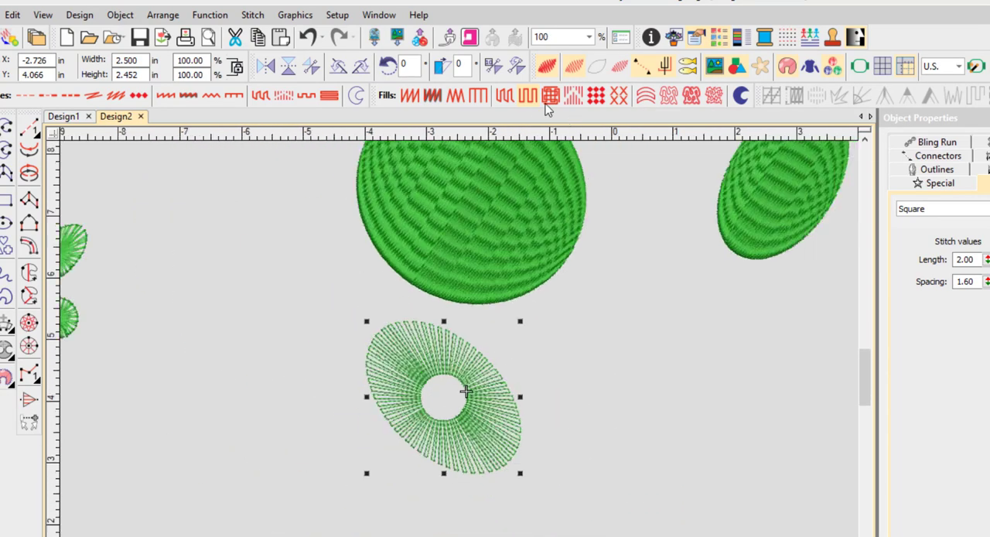
Step: Try Double Square, Program Split, Motif Fill and Cross Stitch fills on the ring and inspect the cross stitches up close
{"action": "left_click", "coordinate": [549, 96]}
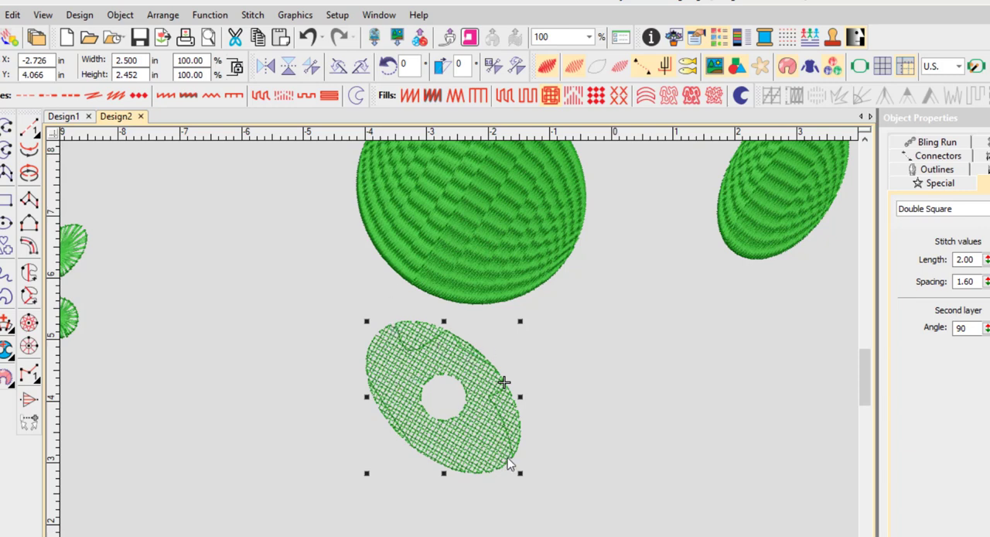
{"action": "left_click", "coordinate": [574, 96]}
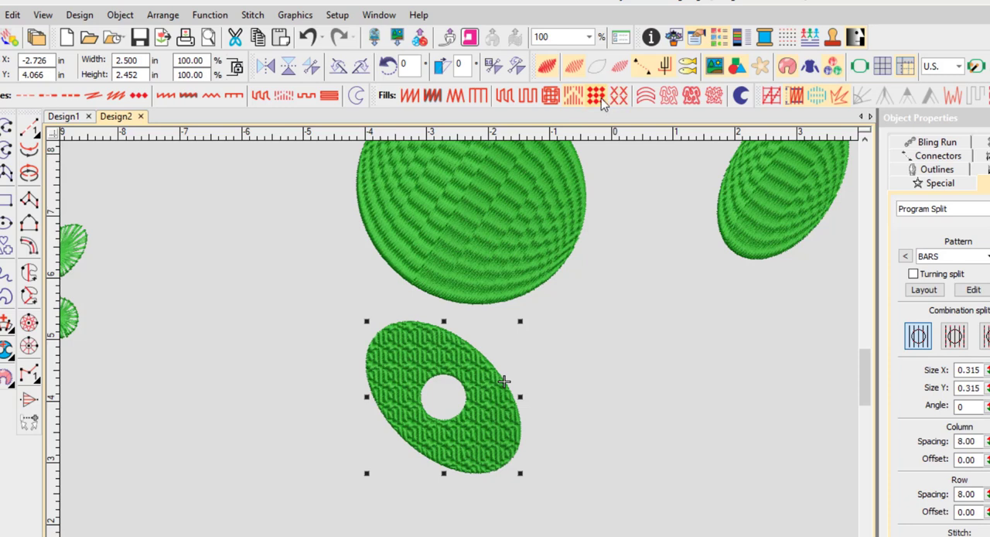
{"action": "left_click", "coordinate": [605, 103]}
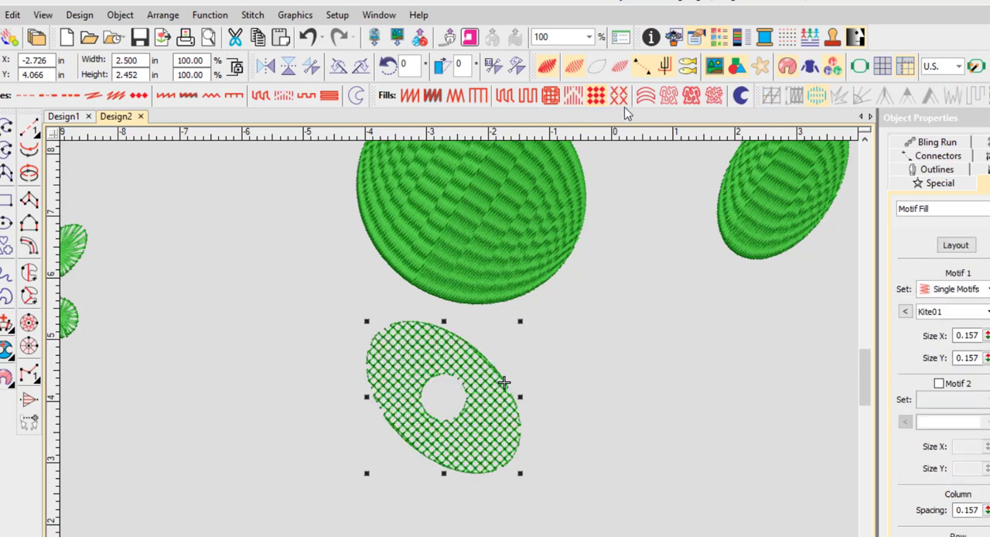
{"action": "left_click", "coordinate": [624, 99]}
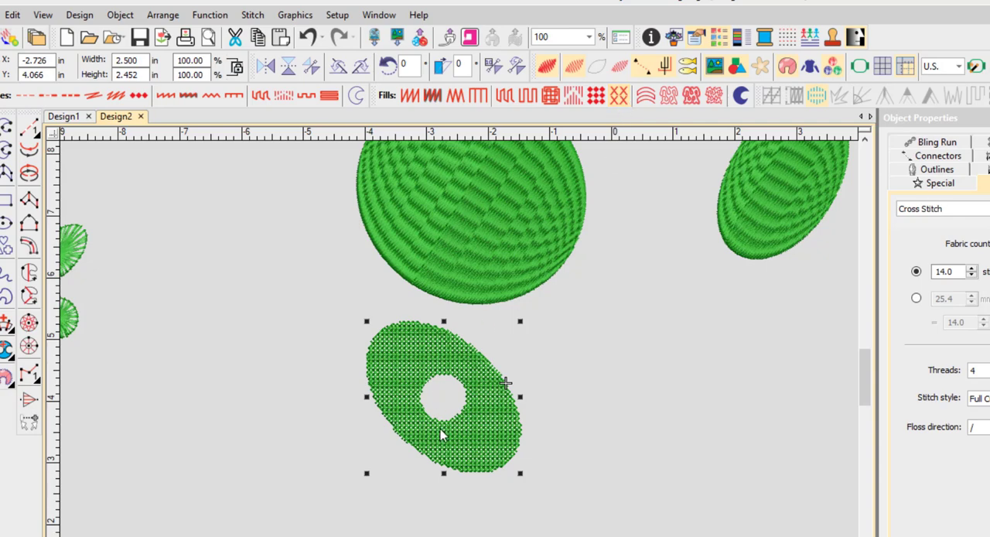
{"action": "scroll", "coordinate": [484, 417], "scroll_direction": "up", "scroll_amount": 8}
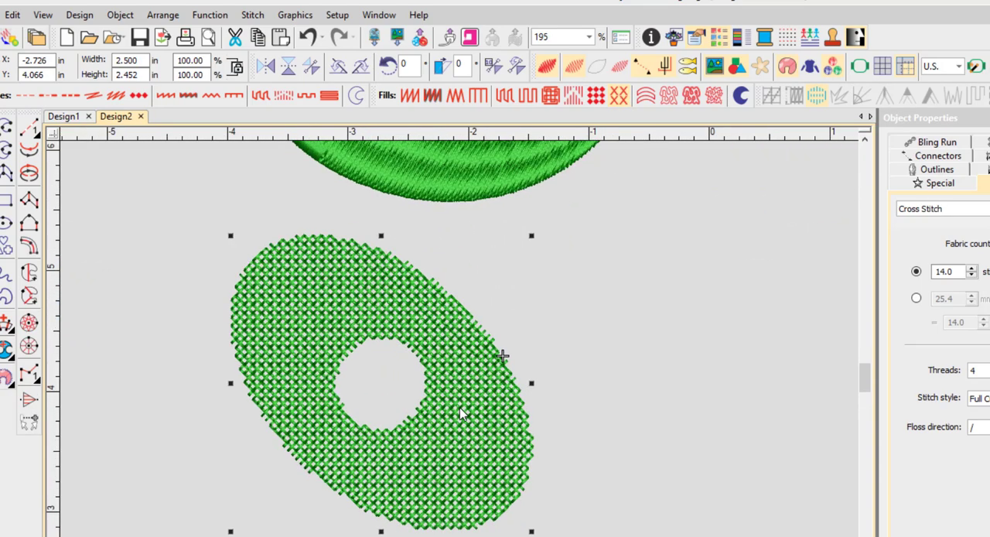
{"action": "scroll", "coordinate": [460, 413], "scroll_direction": "down", "scroll_amount": 4}
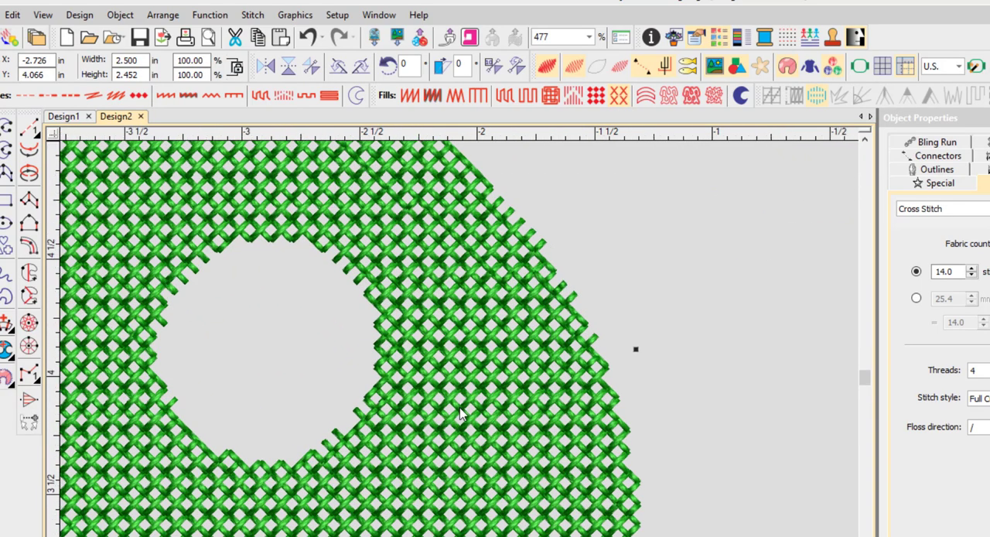
{"action": "scroll", "coordinate": [460, 414], "scroll_direction": "down", "scroll_amount": 2}
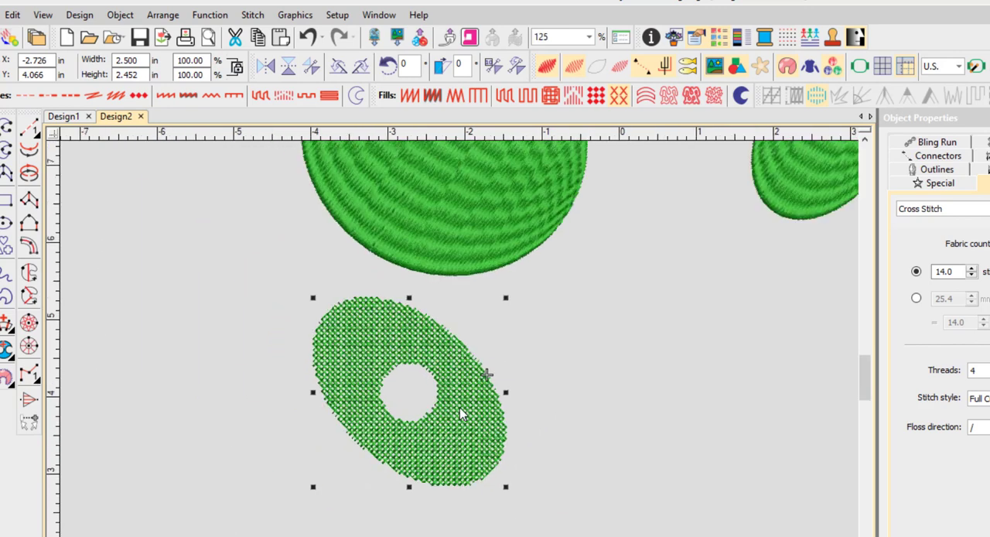
Step: Compare the Contour, Stipple Fill, Stipple Backstitch and Stipple Stemstitch fills on the ring, settling on Contour
{"action": "left_click", "coordinate": [645, 98]}
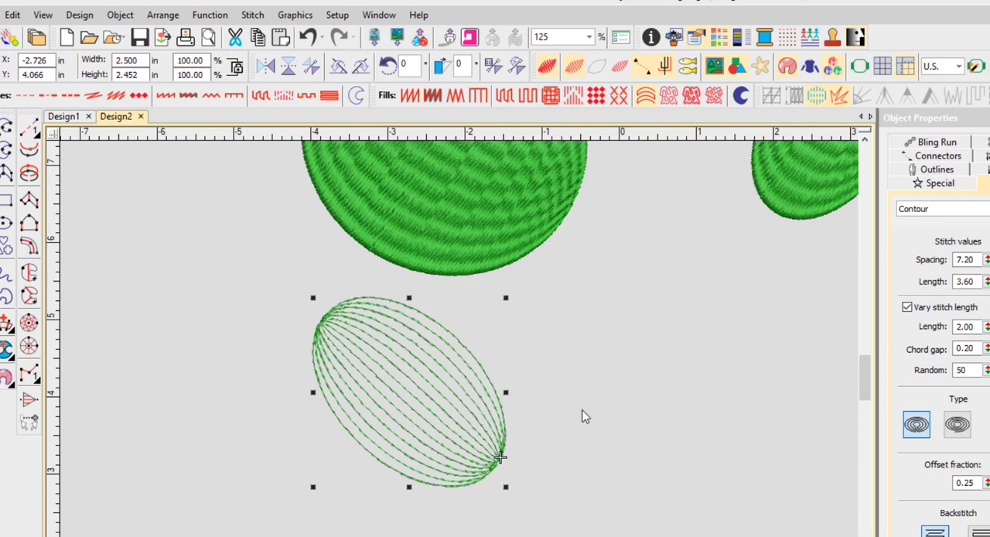
{"action": "left_click", "coordinate": [669, 102]}
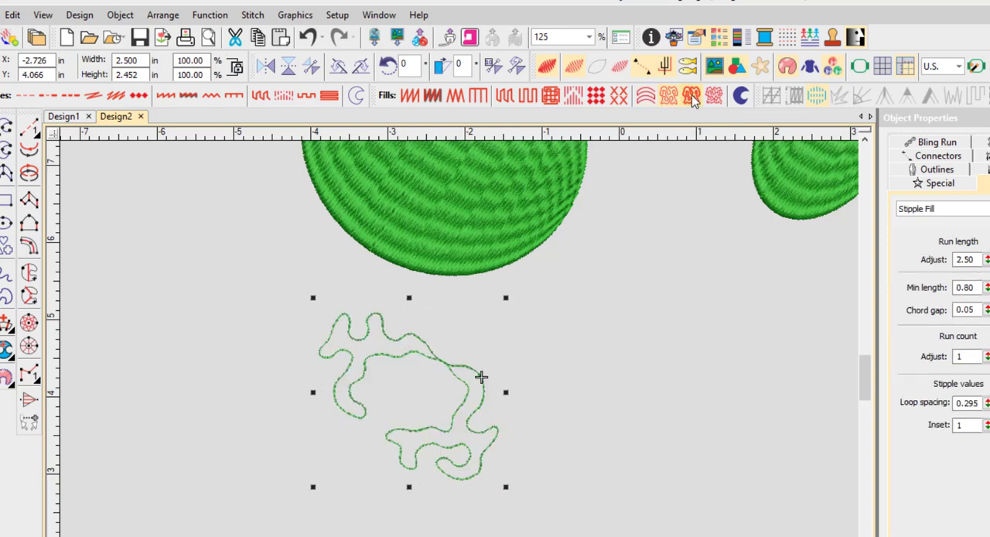
{"action": "left_click", "coordinate": [691, 97]}
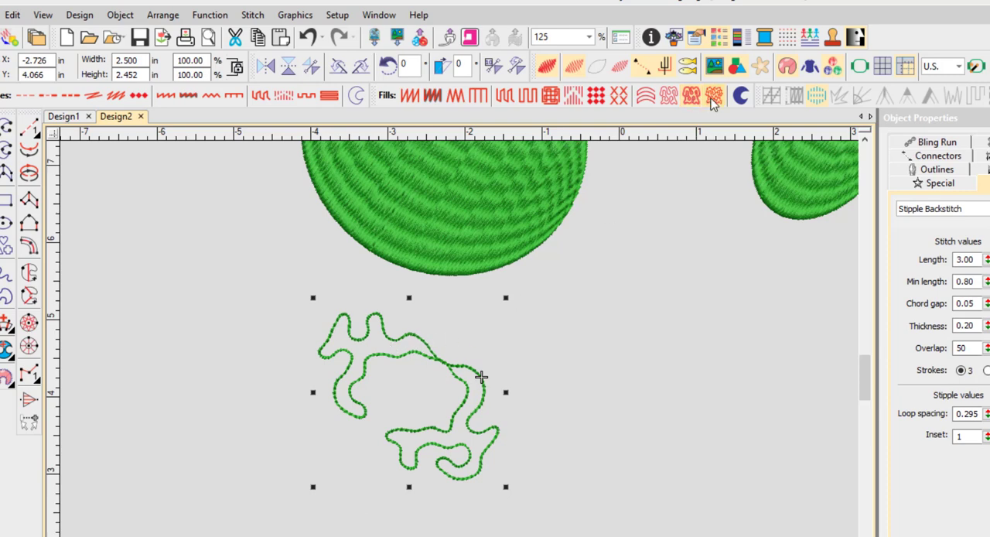
{"action": "left_click", "coordinate": [713, 97]}
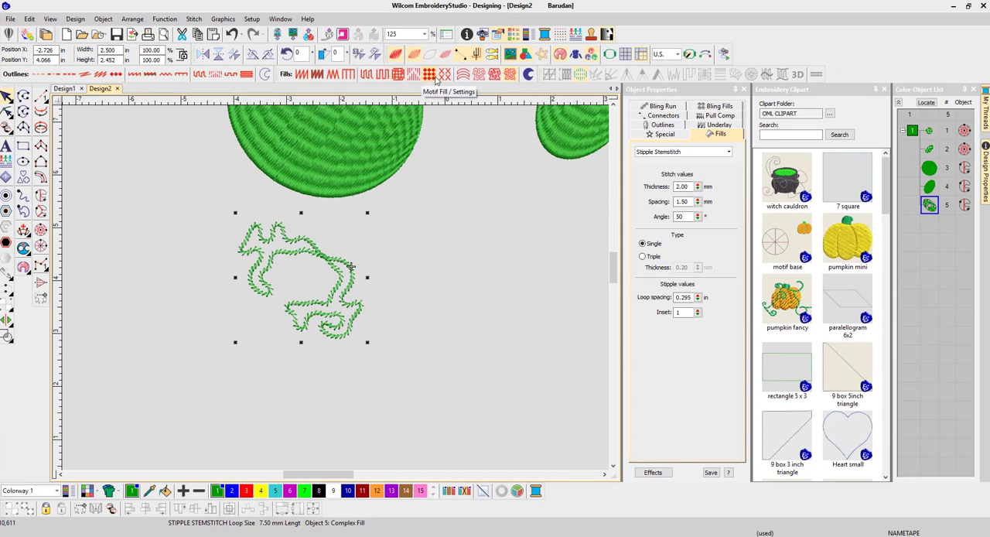
{"action": "left_click", "coordinate": [463, 75]}
Step: Move the contour-filled ring about 1.1 in right and 0.2 in down, and select the large circle above it
{"action": "left_click", "coordinate": [380, 256]}
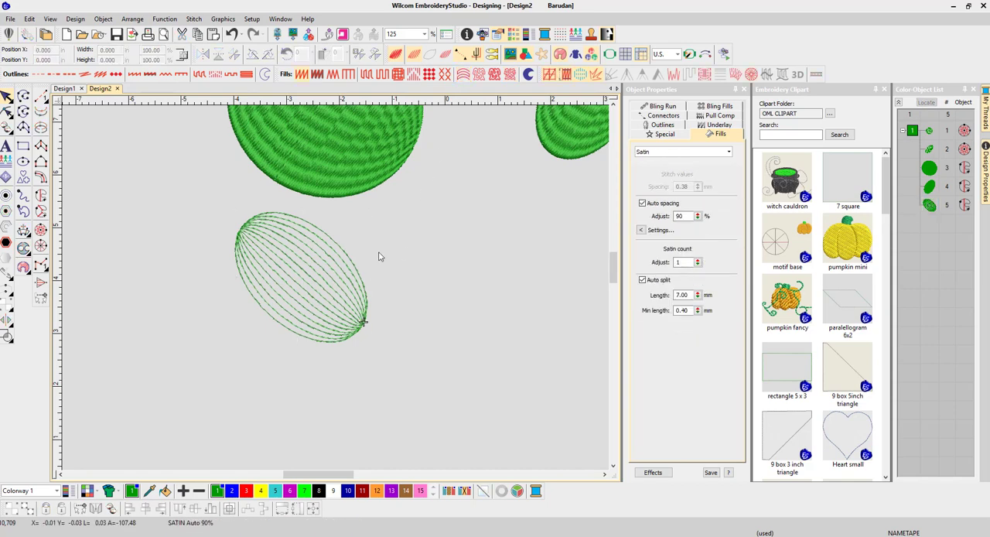
{"action": "left_click", "coordinate": [332, 263]}
{"action": "left_click_drag", "start_coordinate": [332, 264], "coordinate": [312, 286]}
{"action": "left_click", "coordinate": [531, 266]}
{"action": "left_click", "coordinate": [422, 270]}
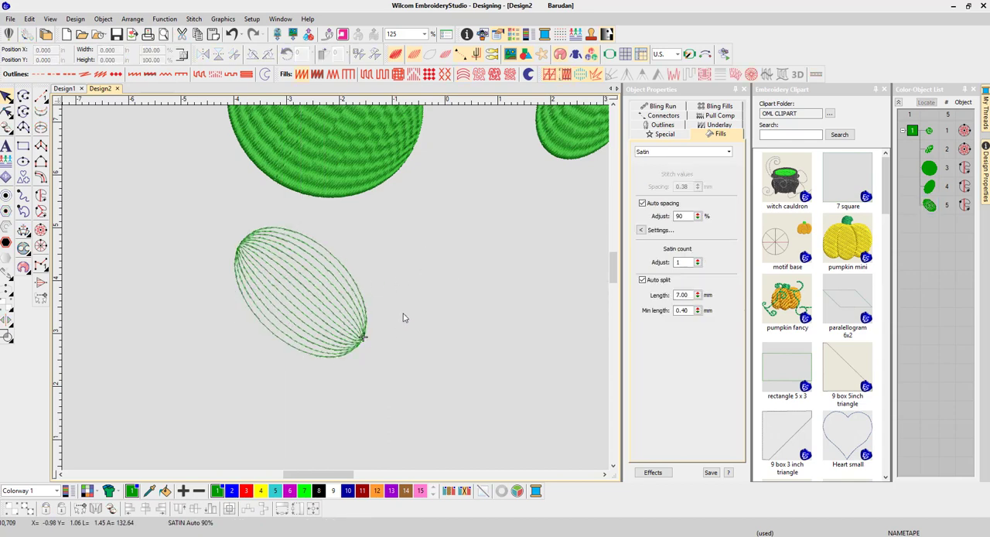
{"action": "left_click_drag", "start_coordinate": [298, 307], "coordinate": [356, 304]}
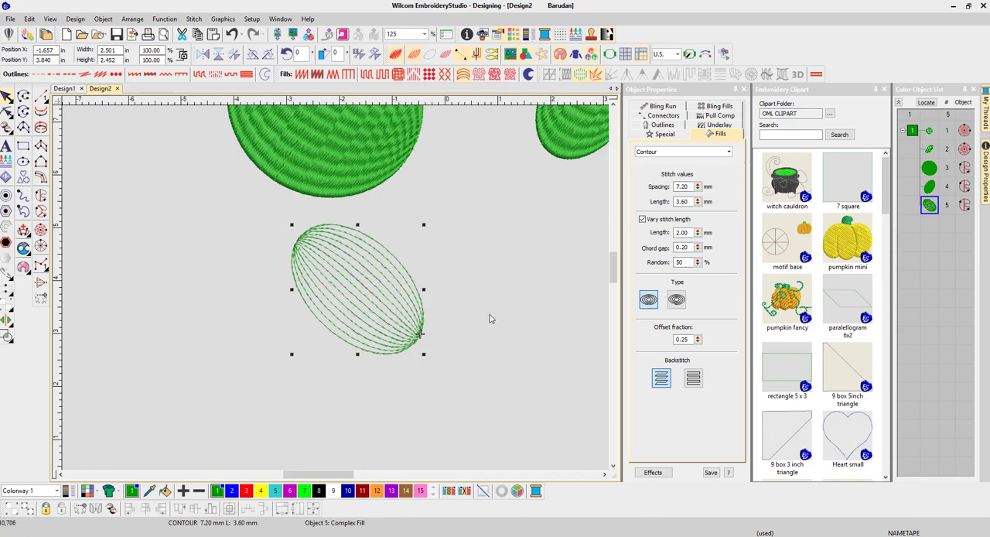
{"action": "left_click_drag", "start_coordinate": [222, 211], "coordinate": [491, 371]}
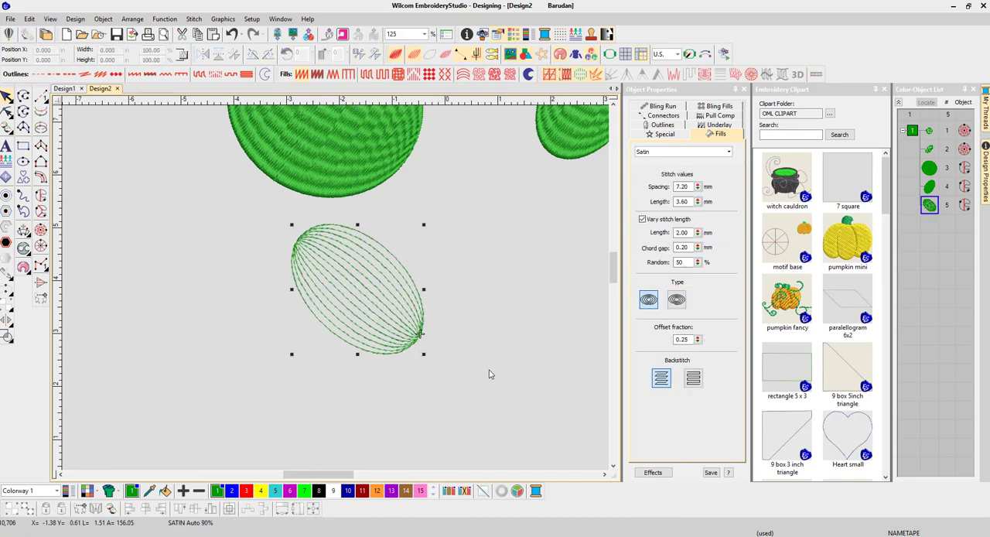
{"action": "left_click", "coordinate": [354, 136]}
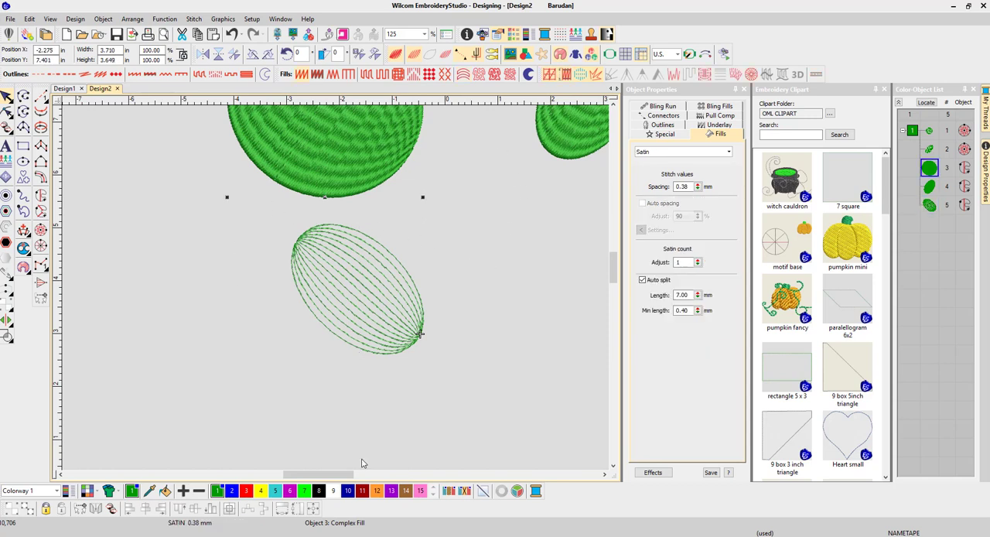